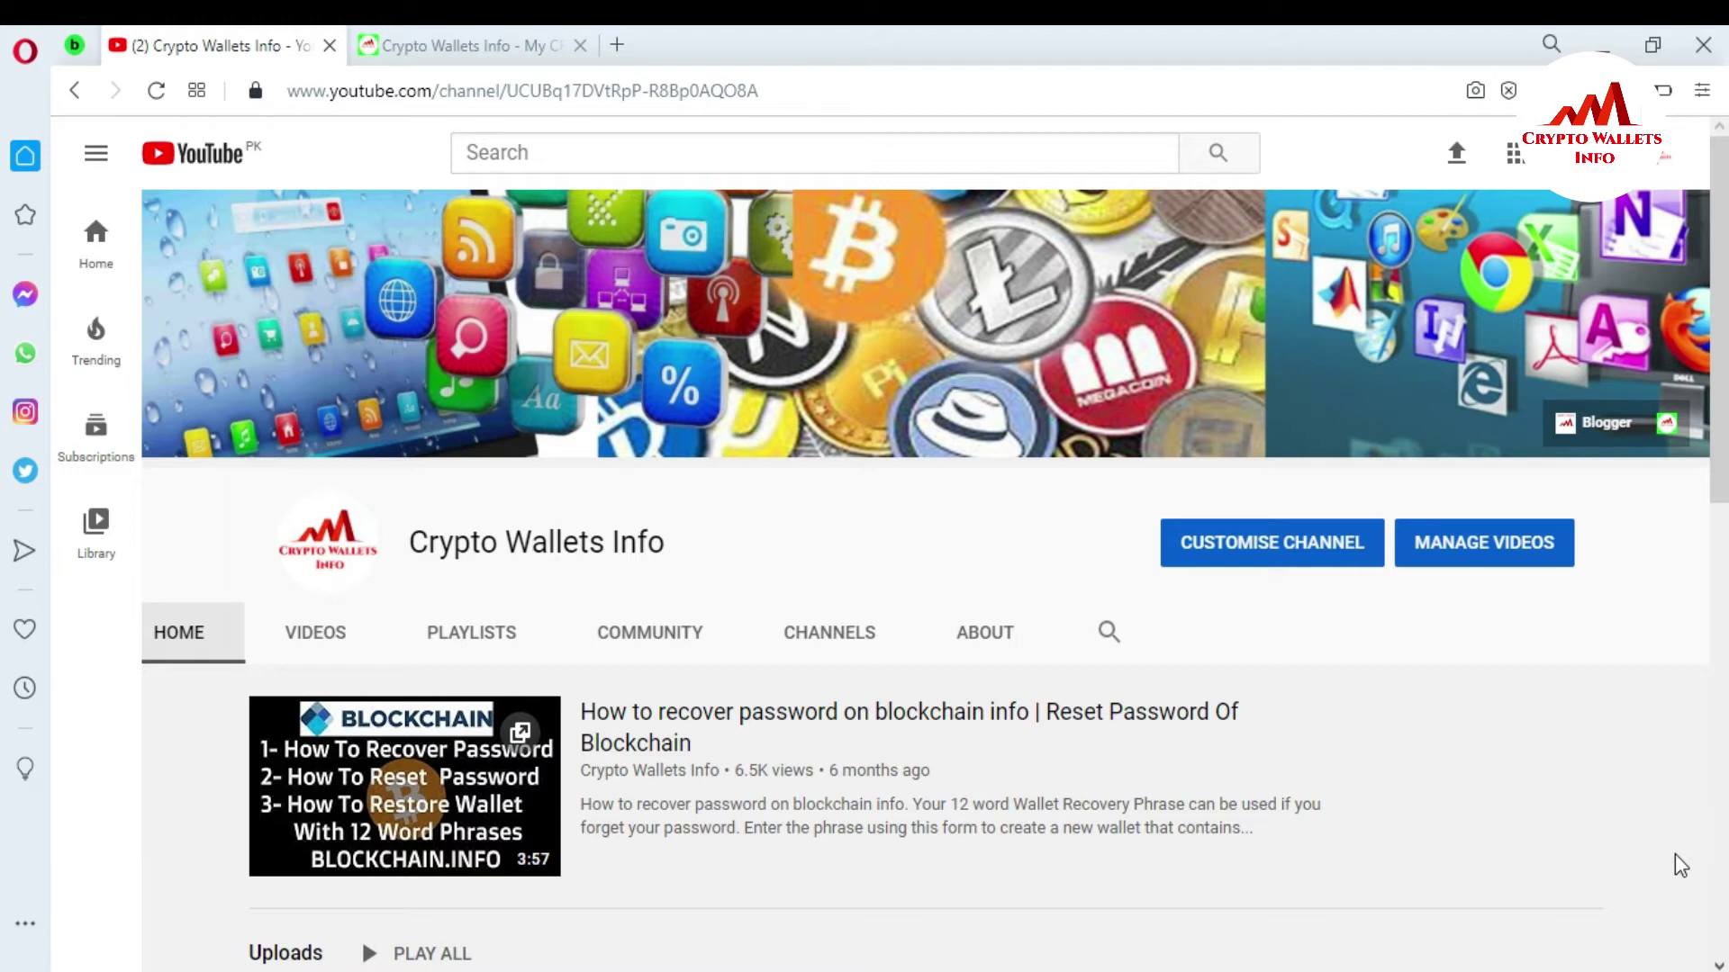
Switch from the YouTube channel page to the Crypto Wallets Info website tab.
click(470, 27)
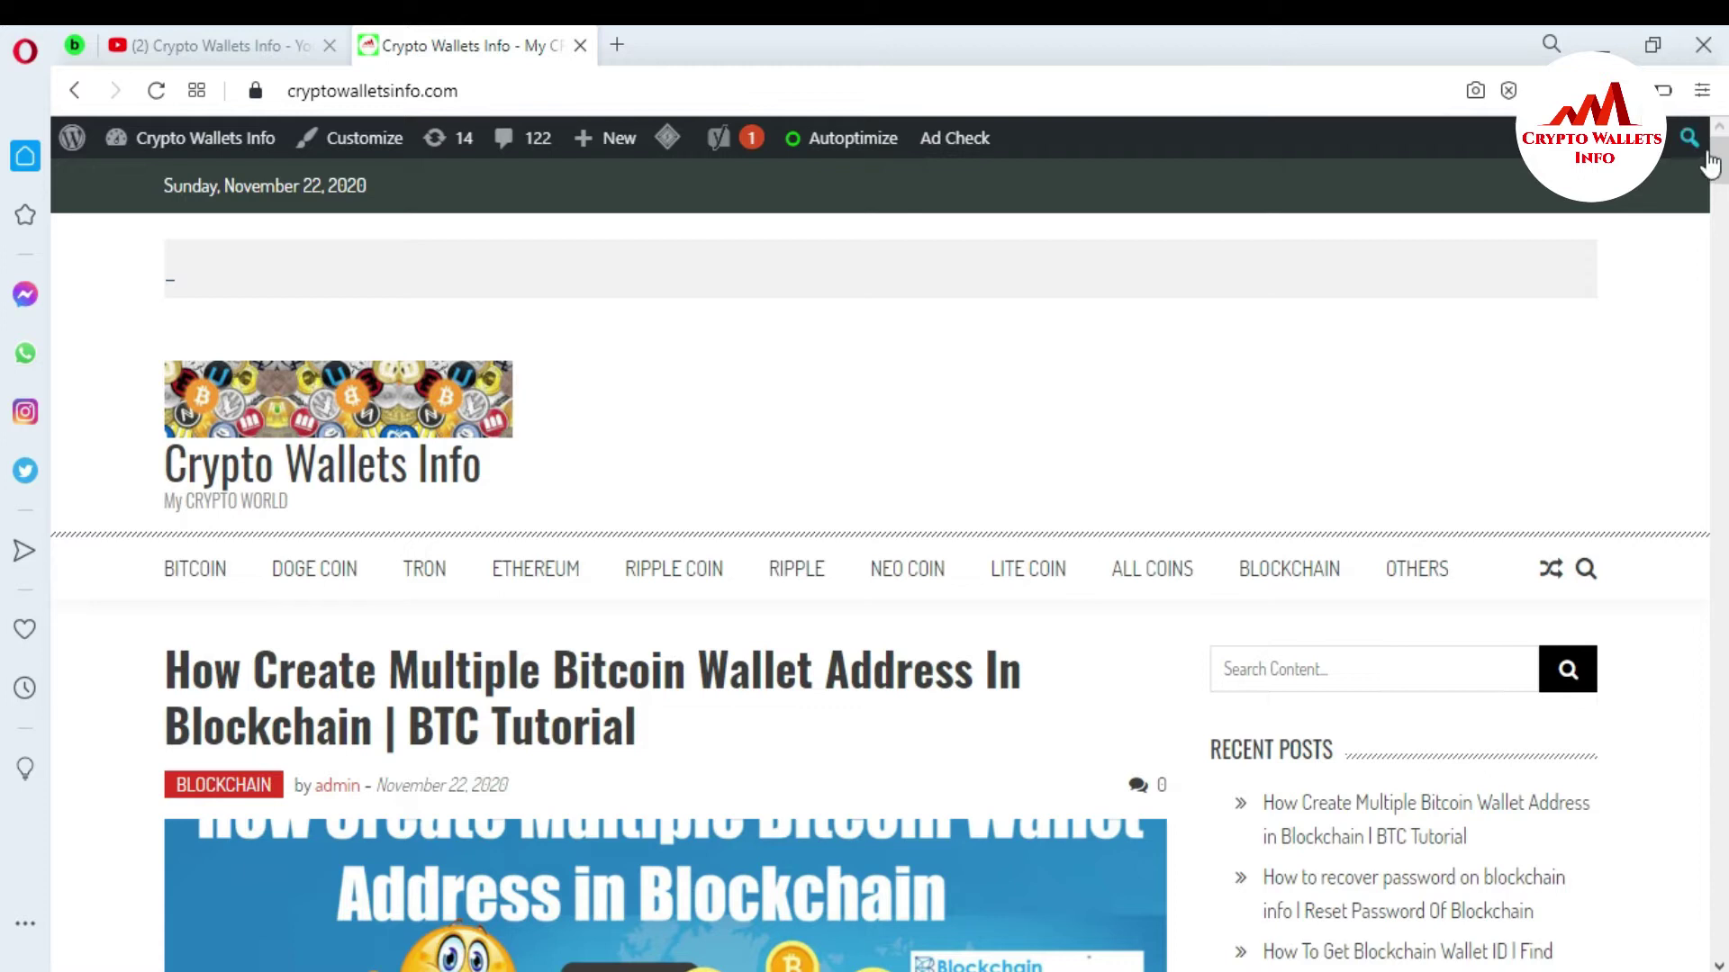
Scroll down and back up through the cryptowalletsinfo.com blog home page.
scroll(5, 185, down, 5)
scroll(4, 184, up, 3)
scroll(4, 180, up, 2)
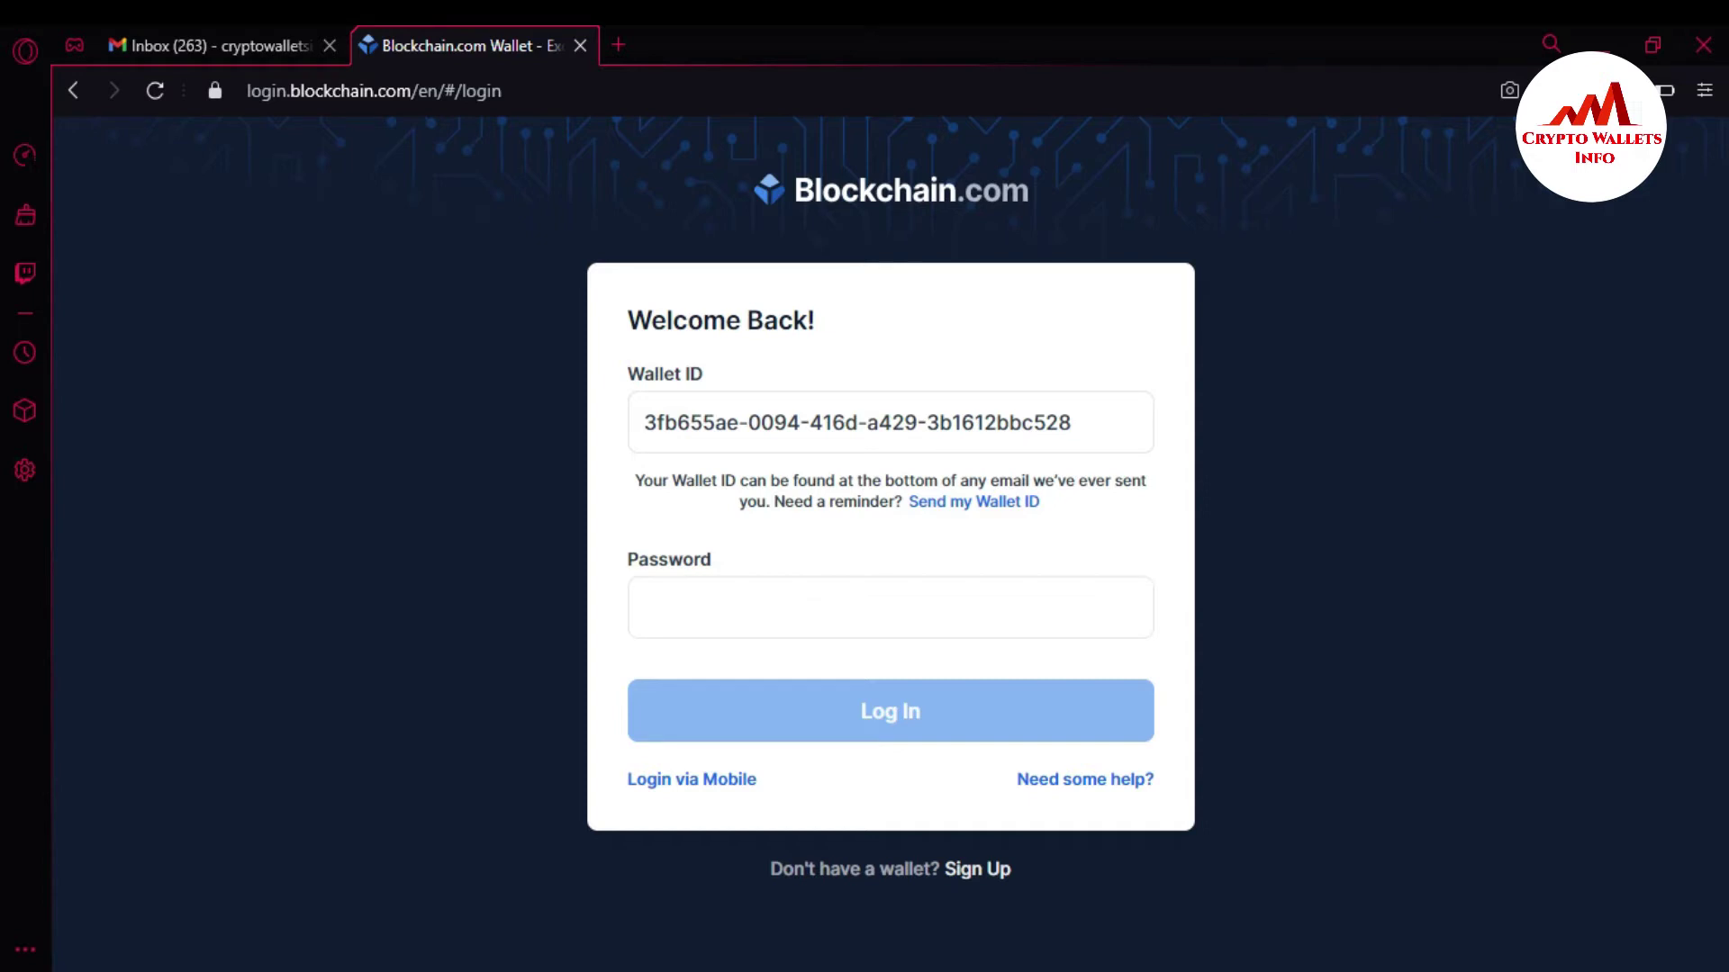
Tidy the Wallet ID field, enter the wallet password, and log in to the dashboard.
click(1104, 417)
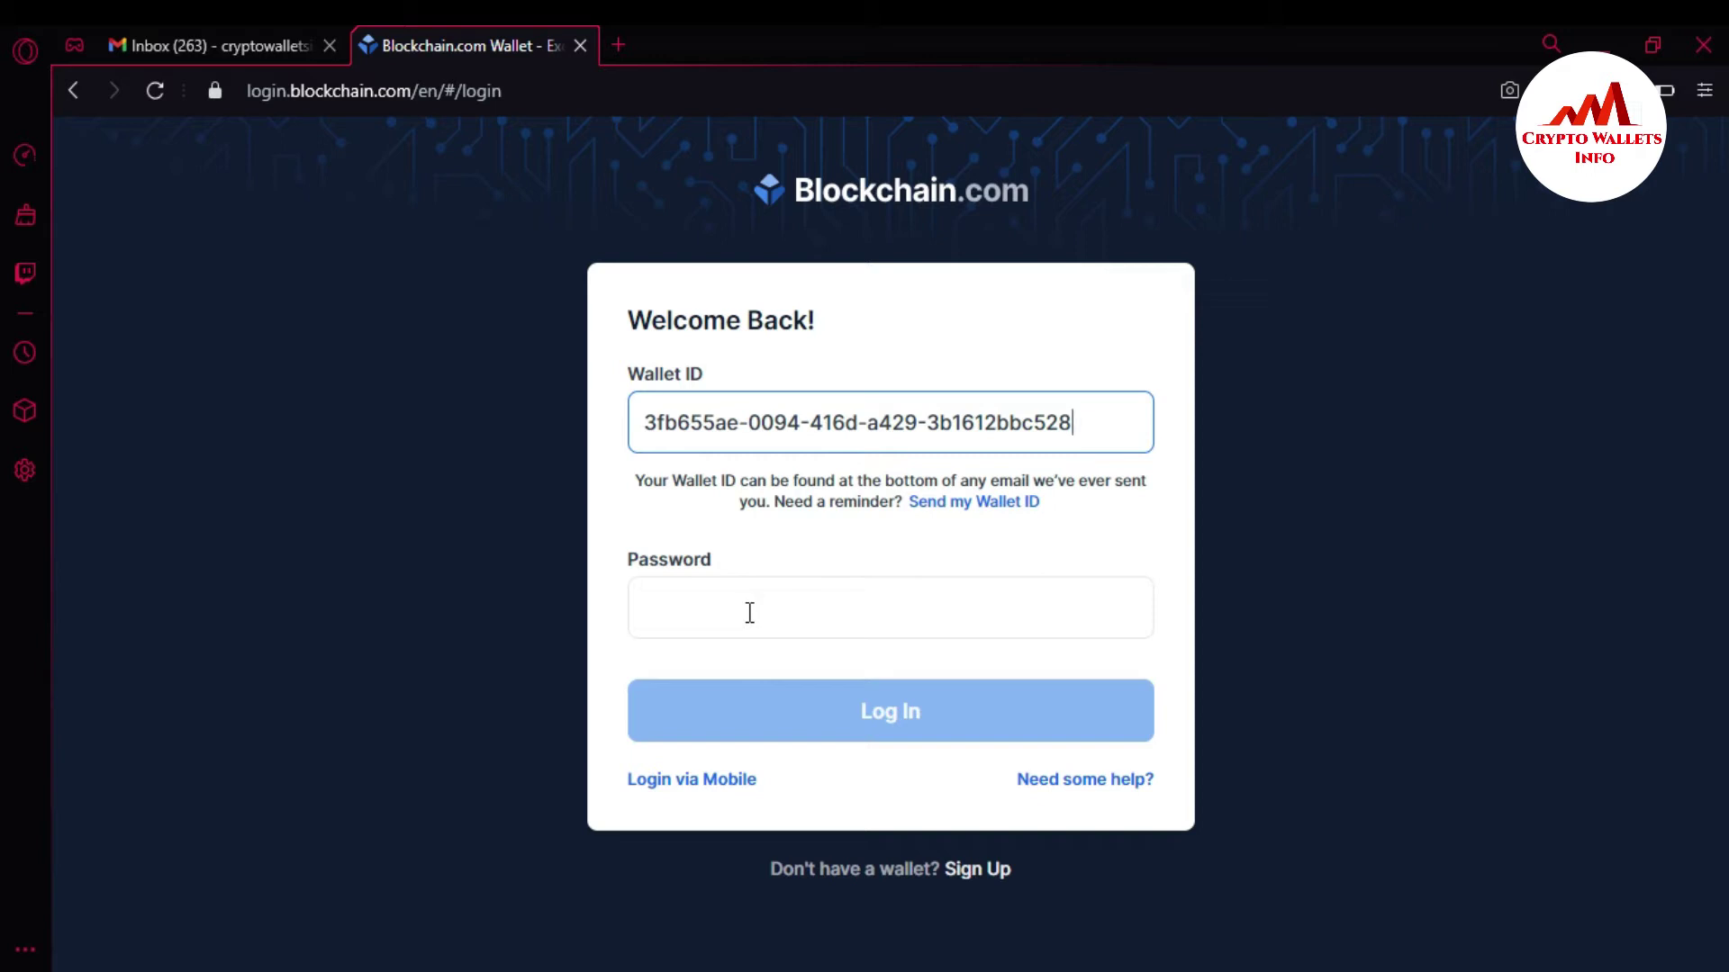
text(a)
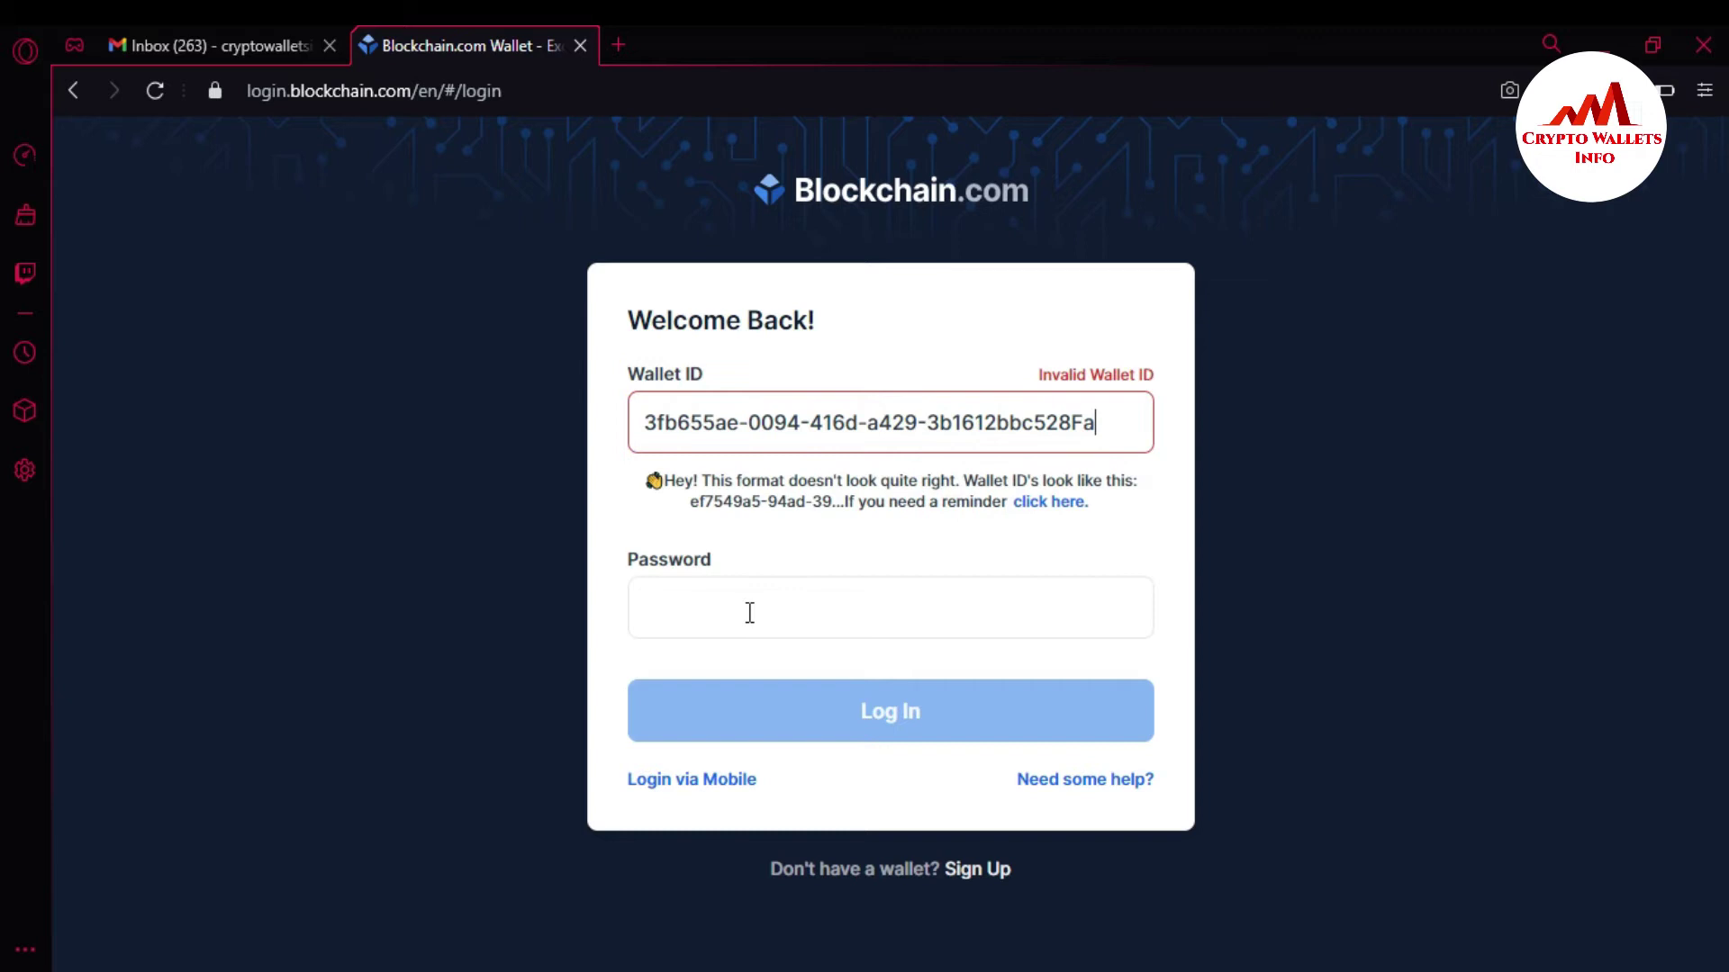
key(BackSpace)
click(767, 600)
text(••••••••••••••)
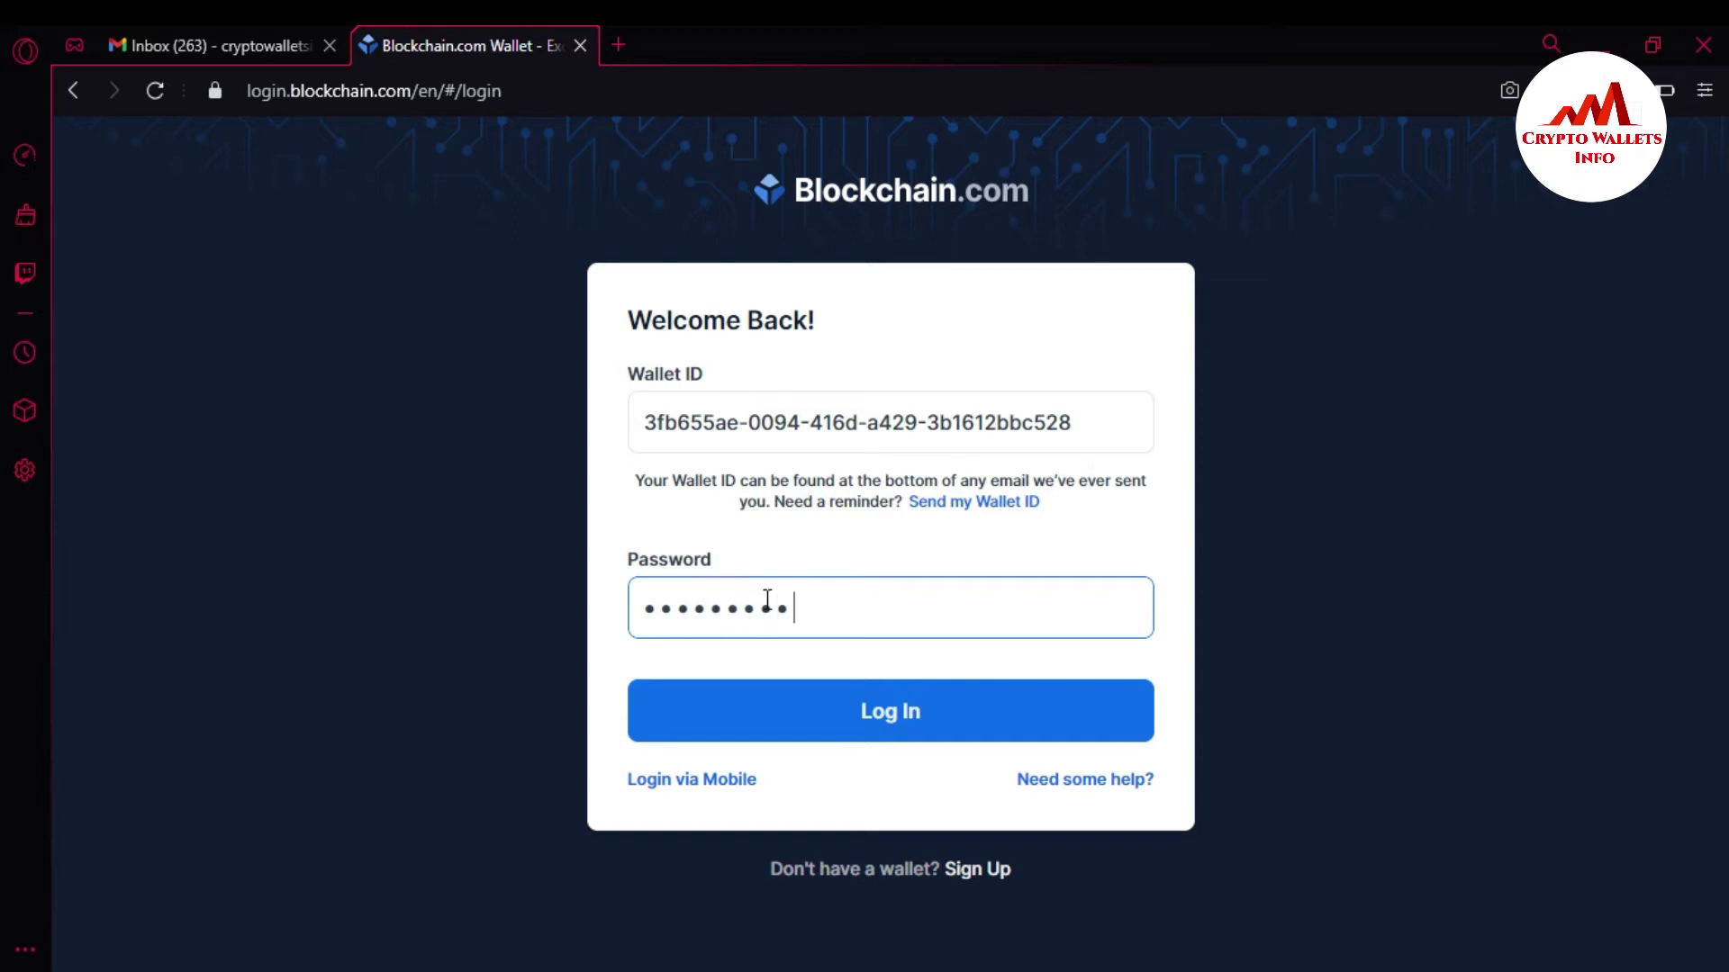
click(866, 711)
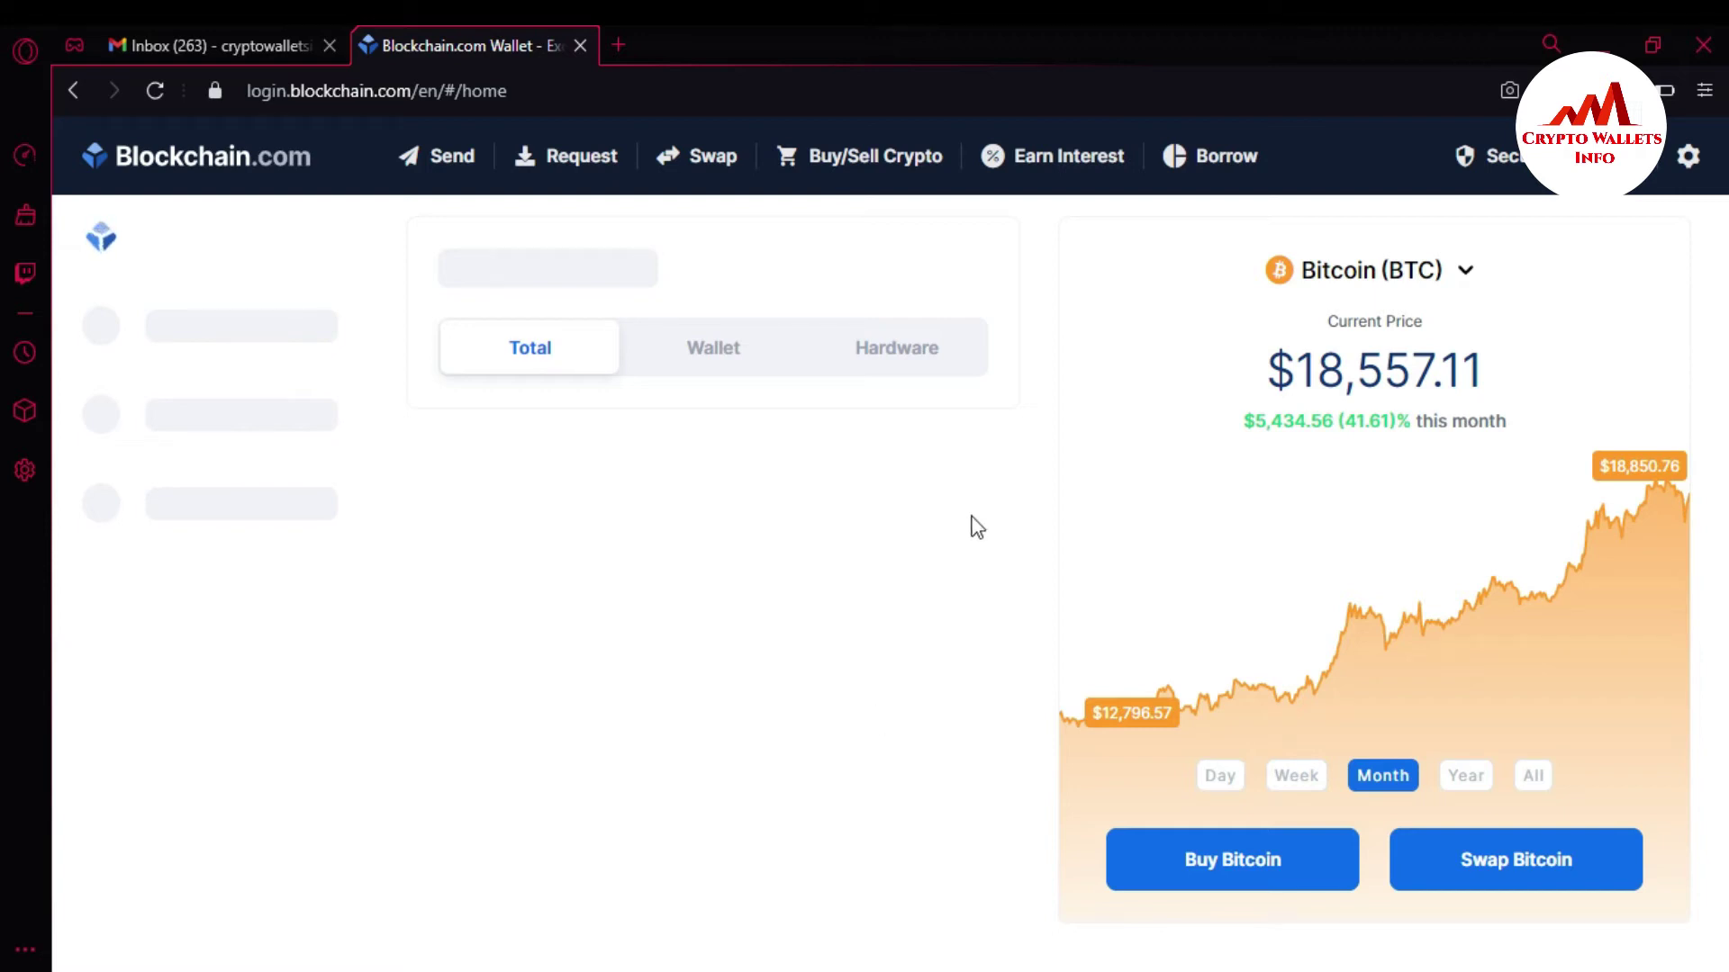
Sign out from the gear menu and de-authorize this browser.
mouse_move(1162, 461)
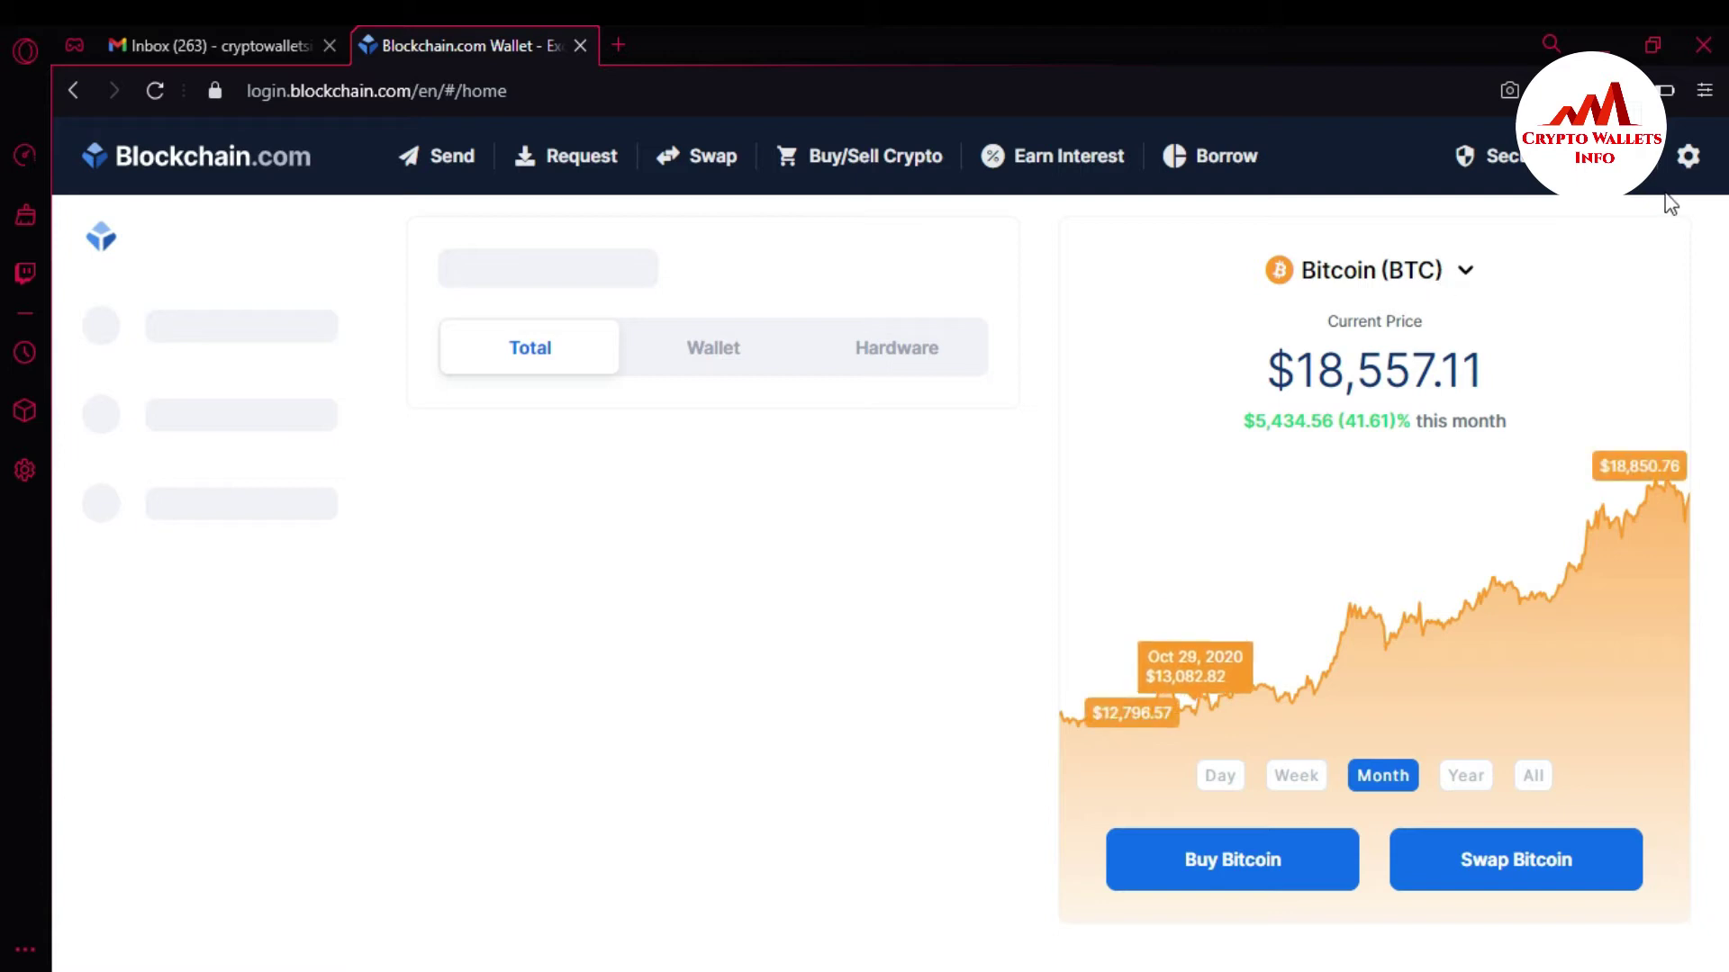
click(1686, 166)
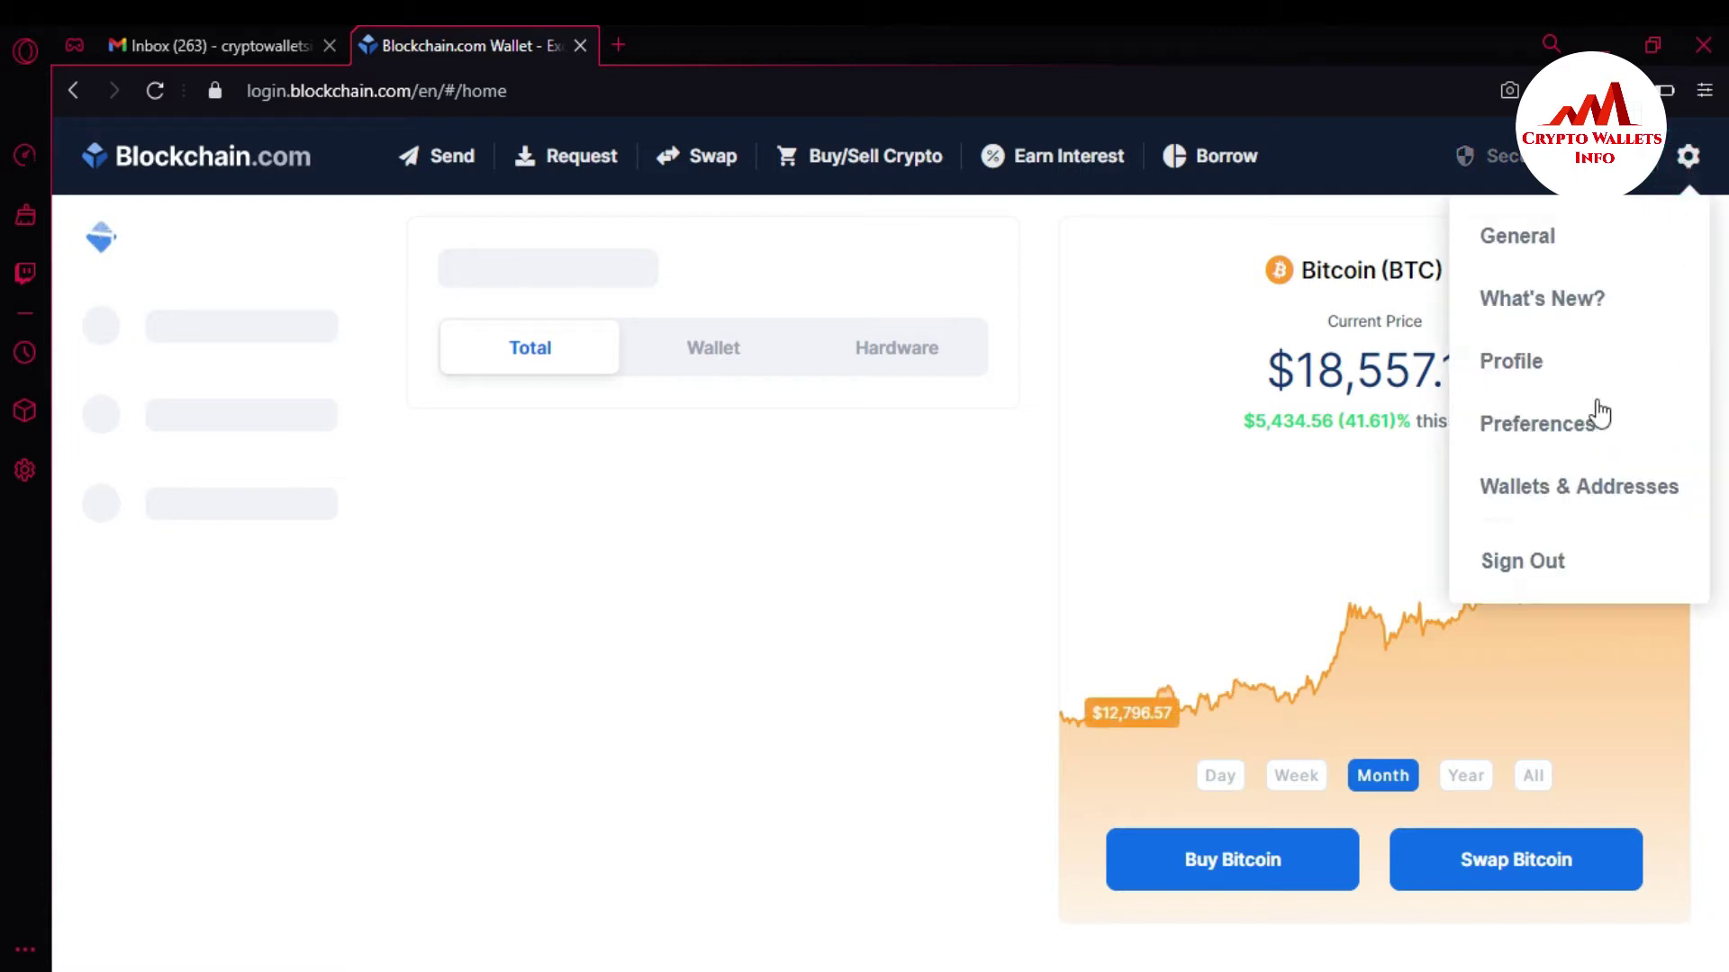
click(1528, 565)
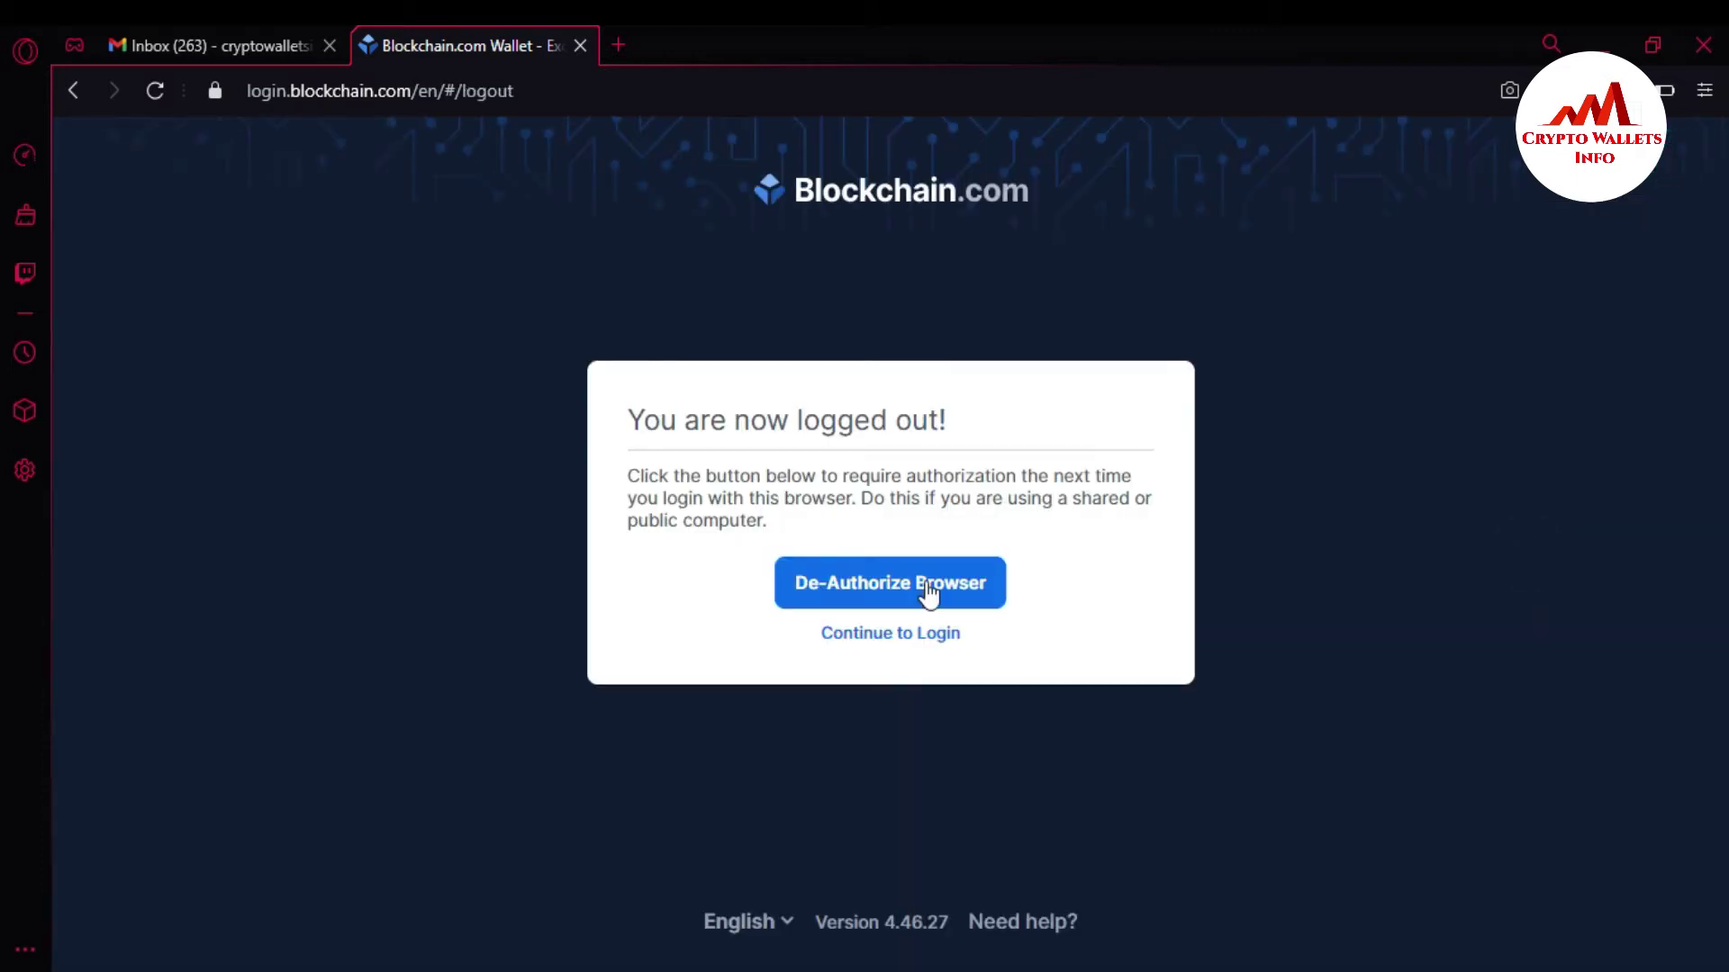
click(895, 587)
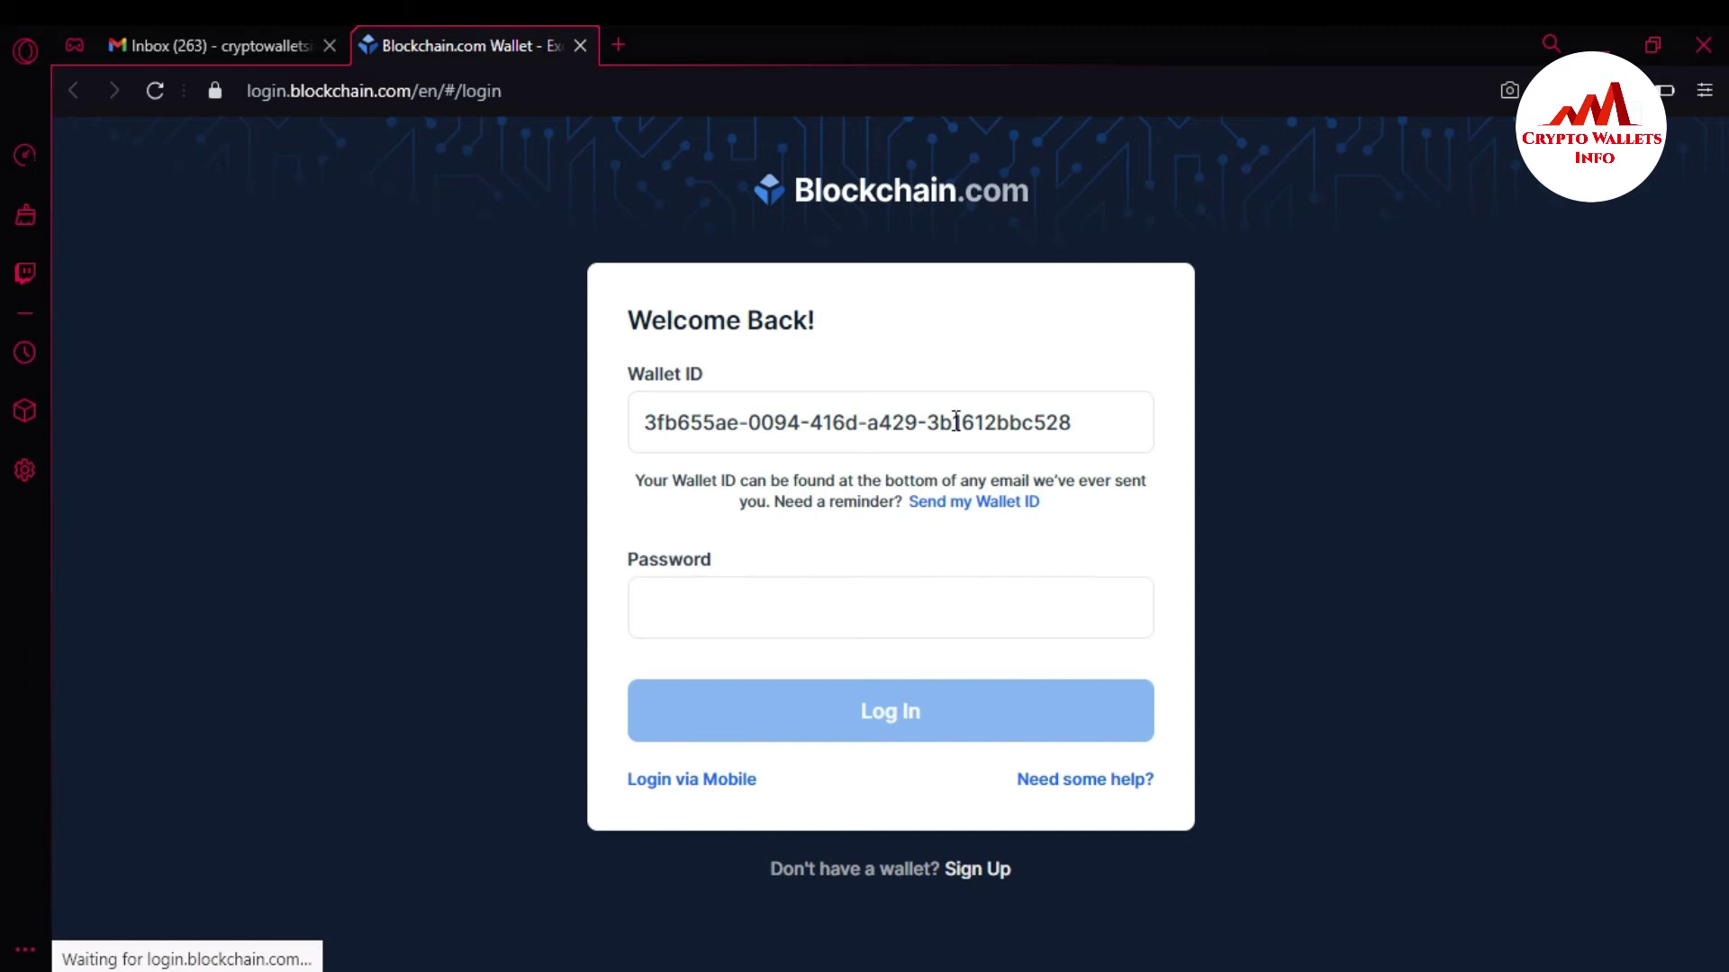
Re-enter the wallet password and log in until the Authenticator App Code field appears.
click(764, 593)
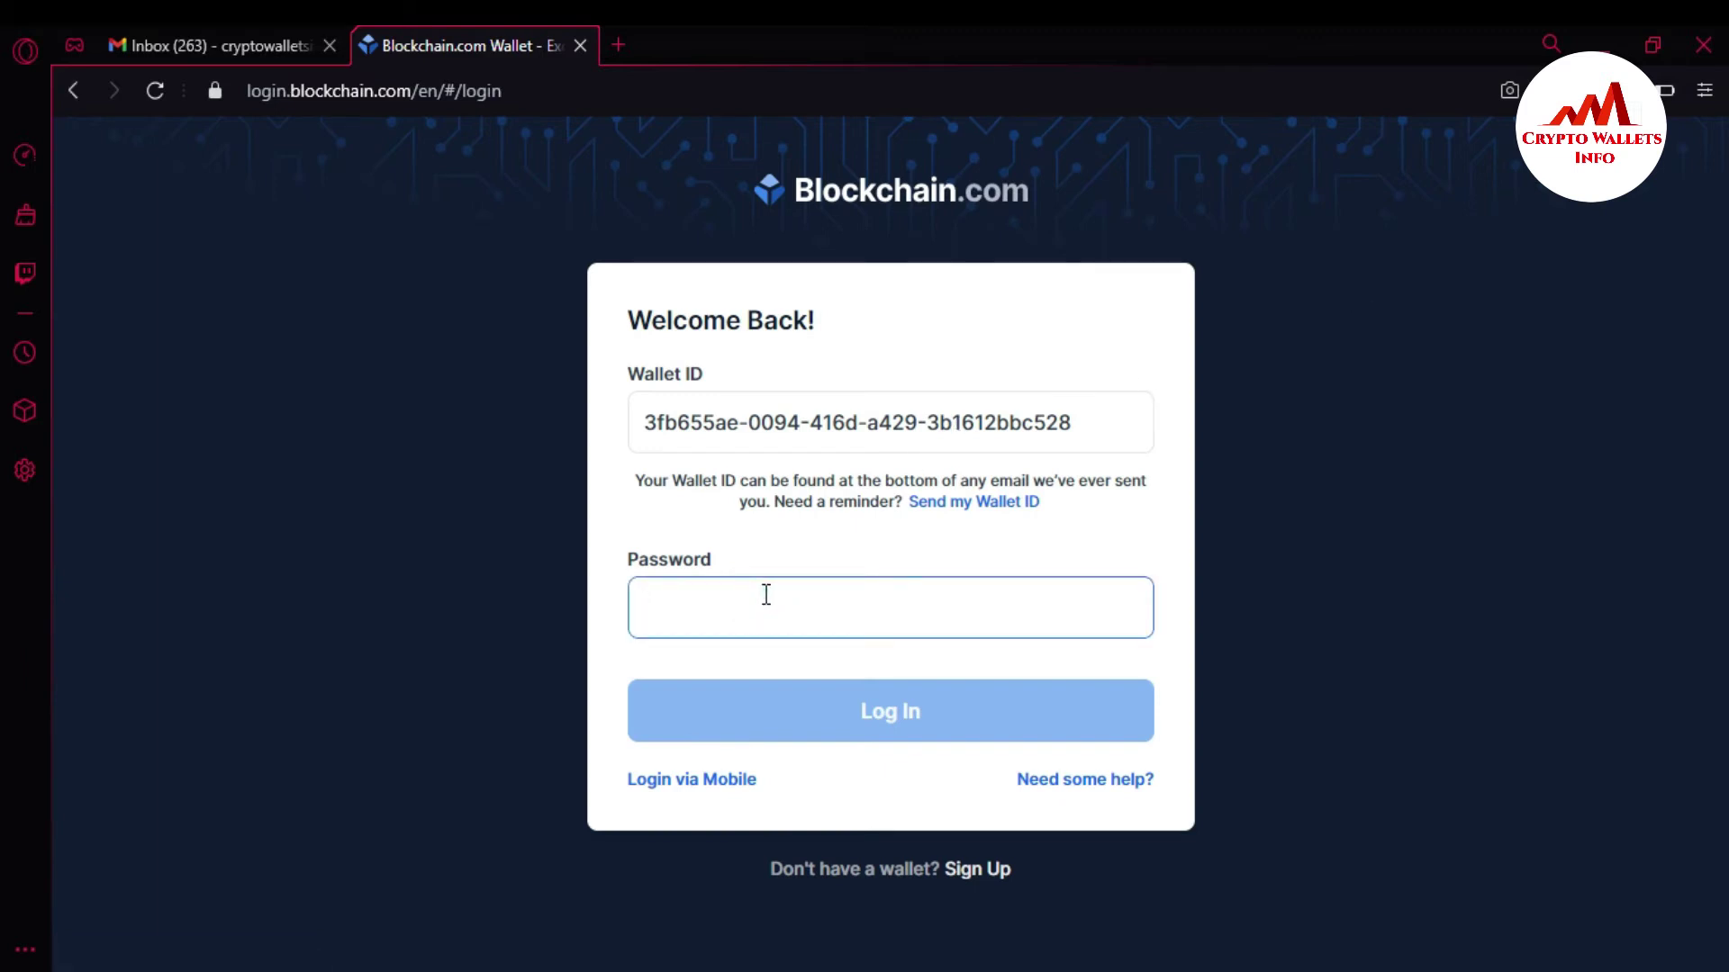
text(••••••)
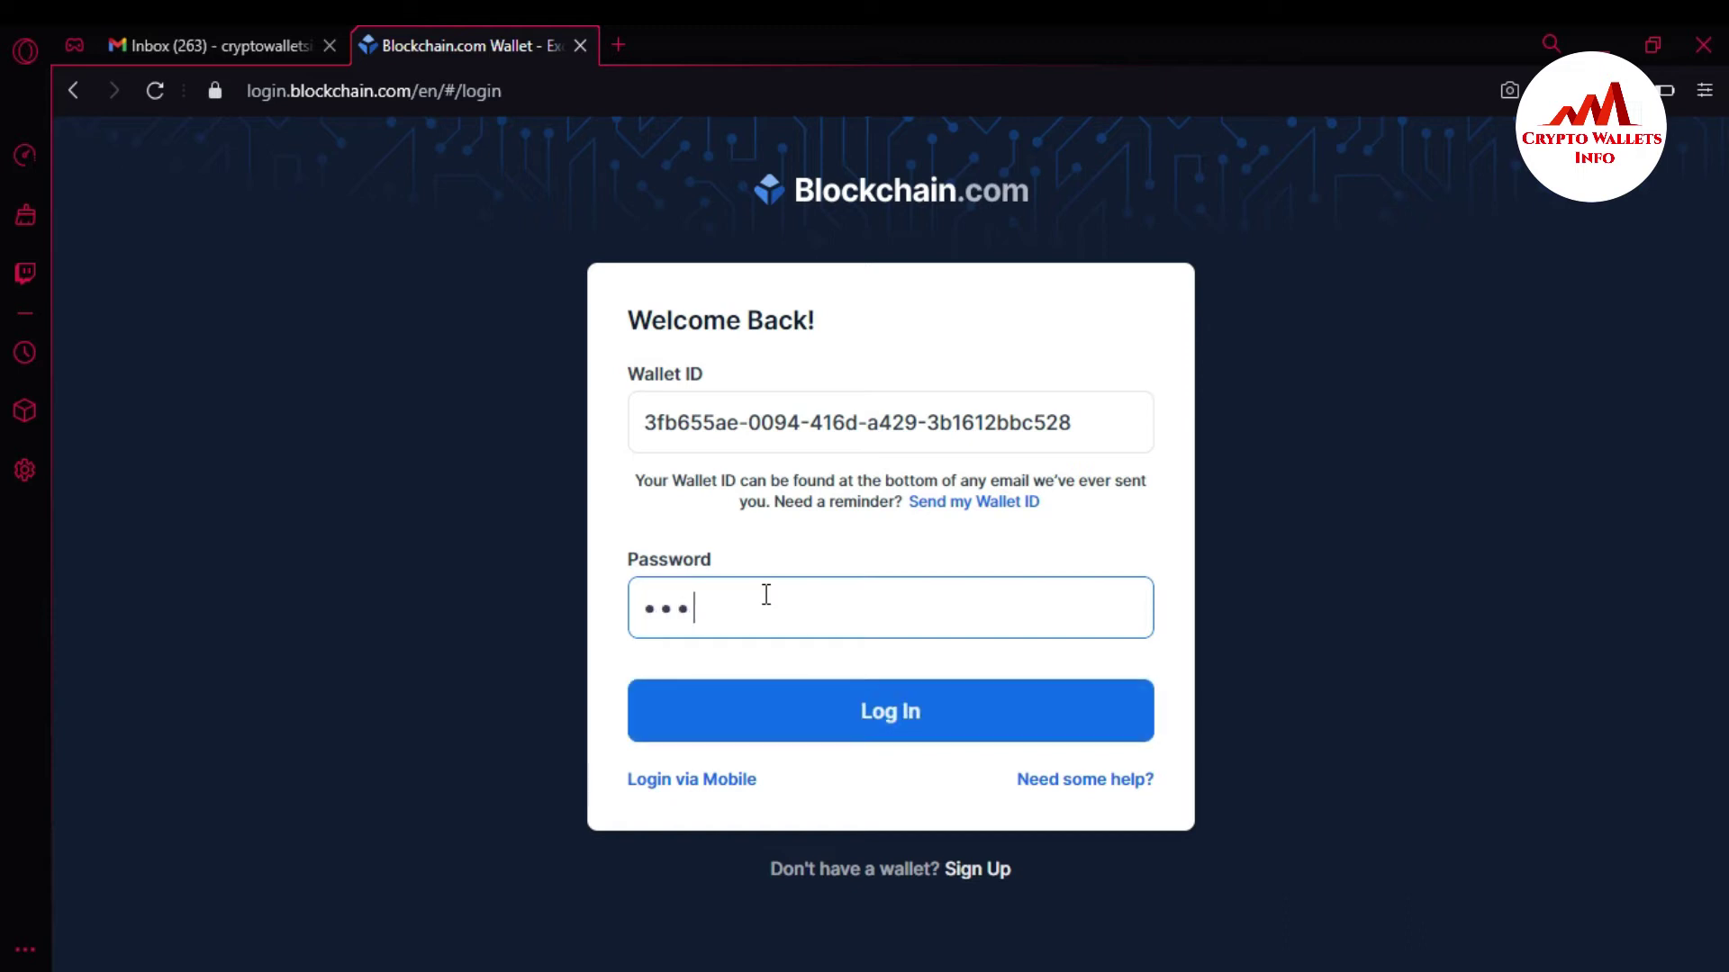
text(••••••••)
click(871, 713)
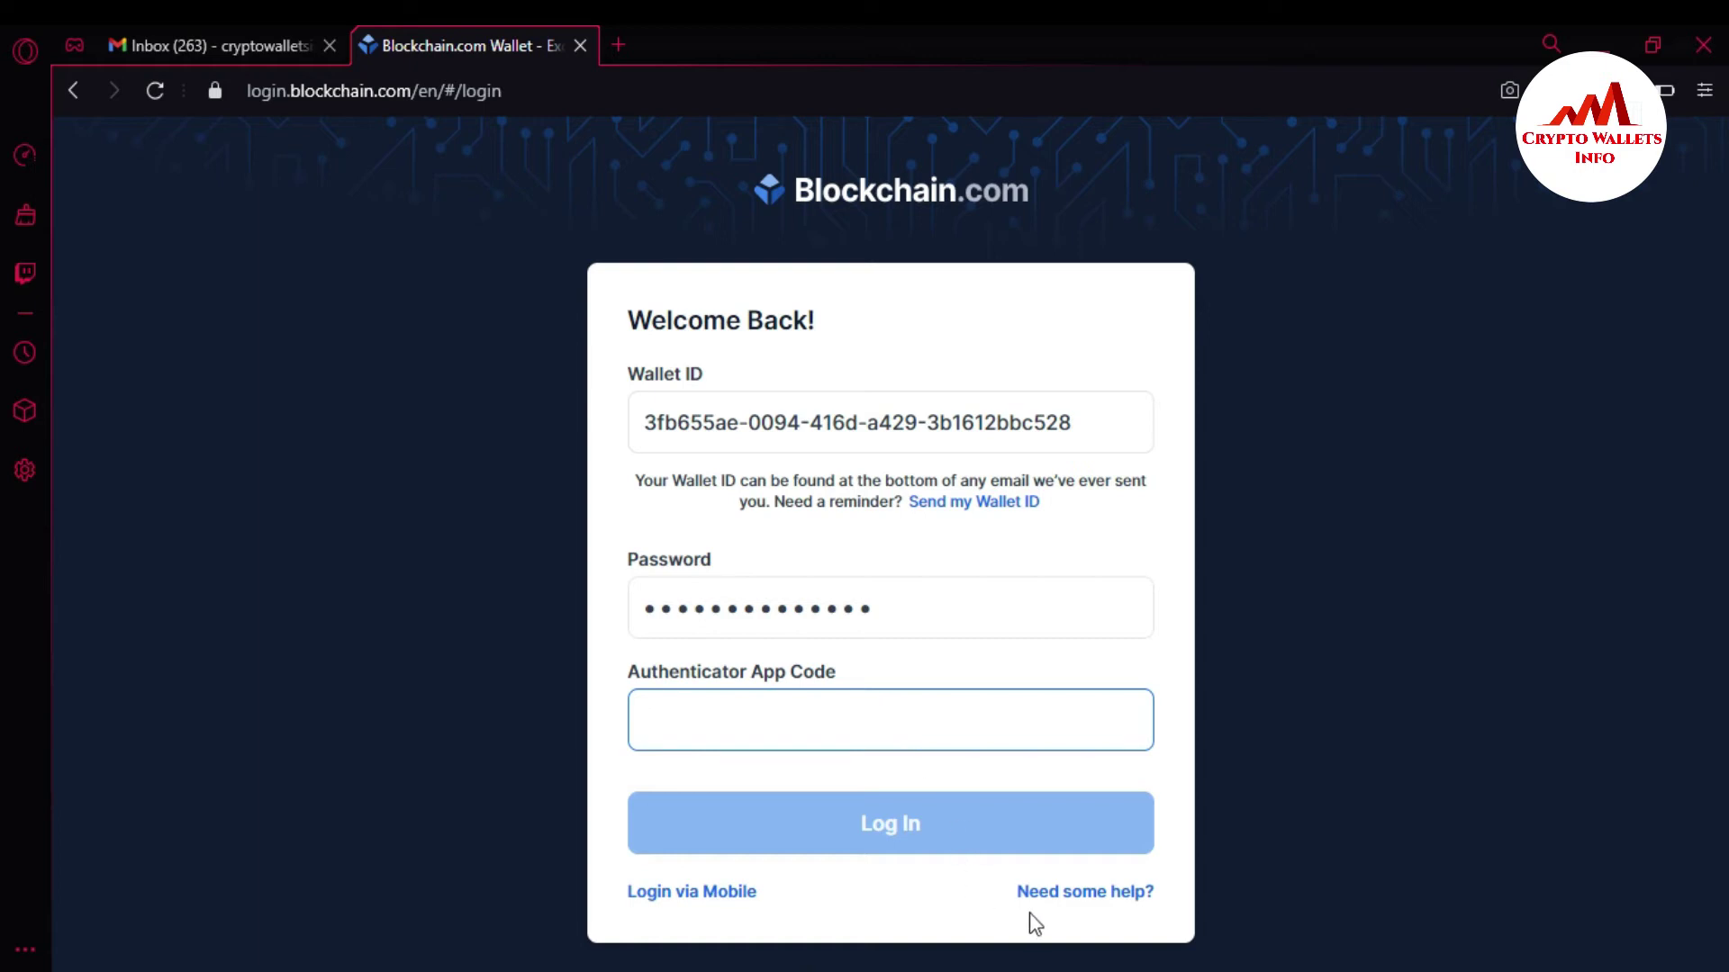
Open 'Need some help?', review the wallet ID and password questions, then choose Reset 2FA.
click(1061, 893)
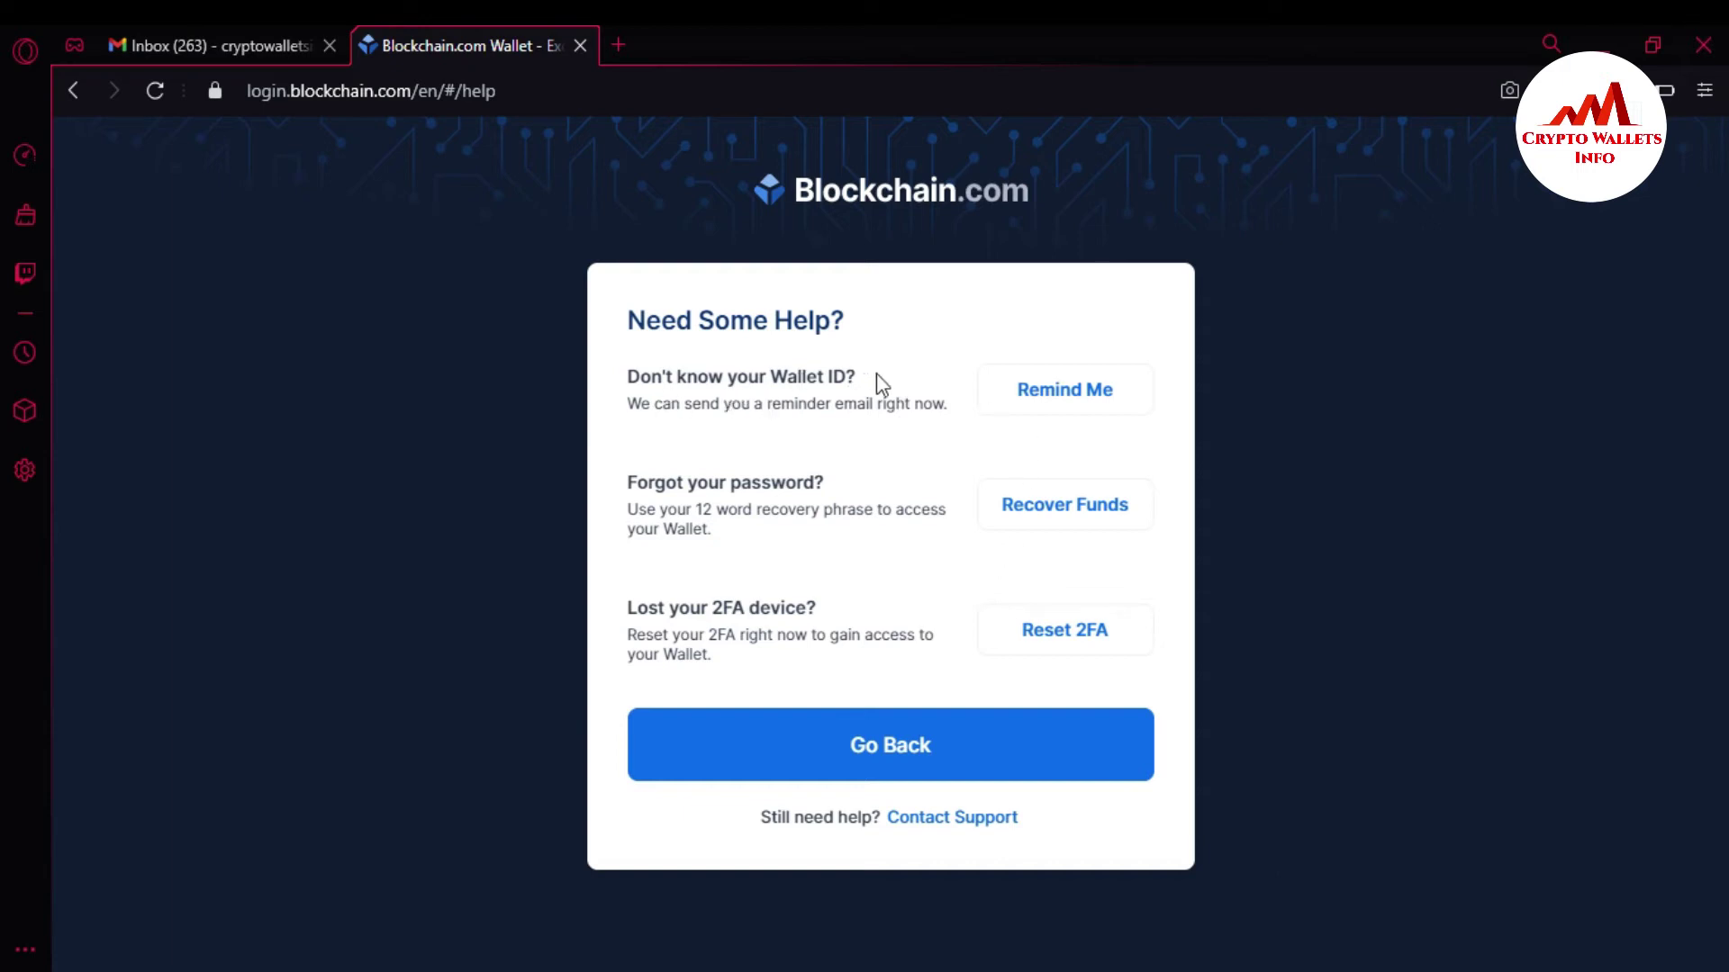
drag(866, 375, 630, 383)
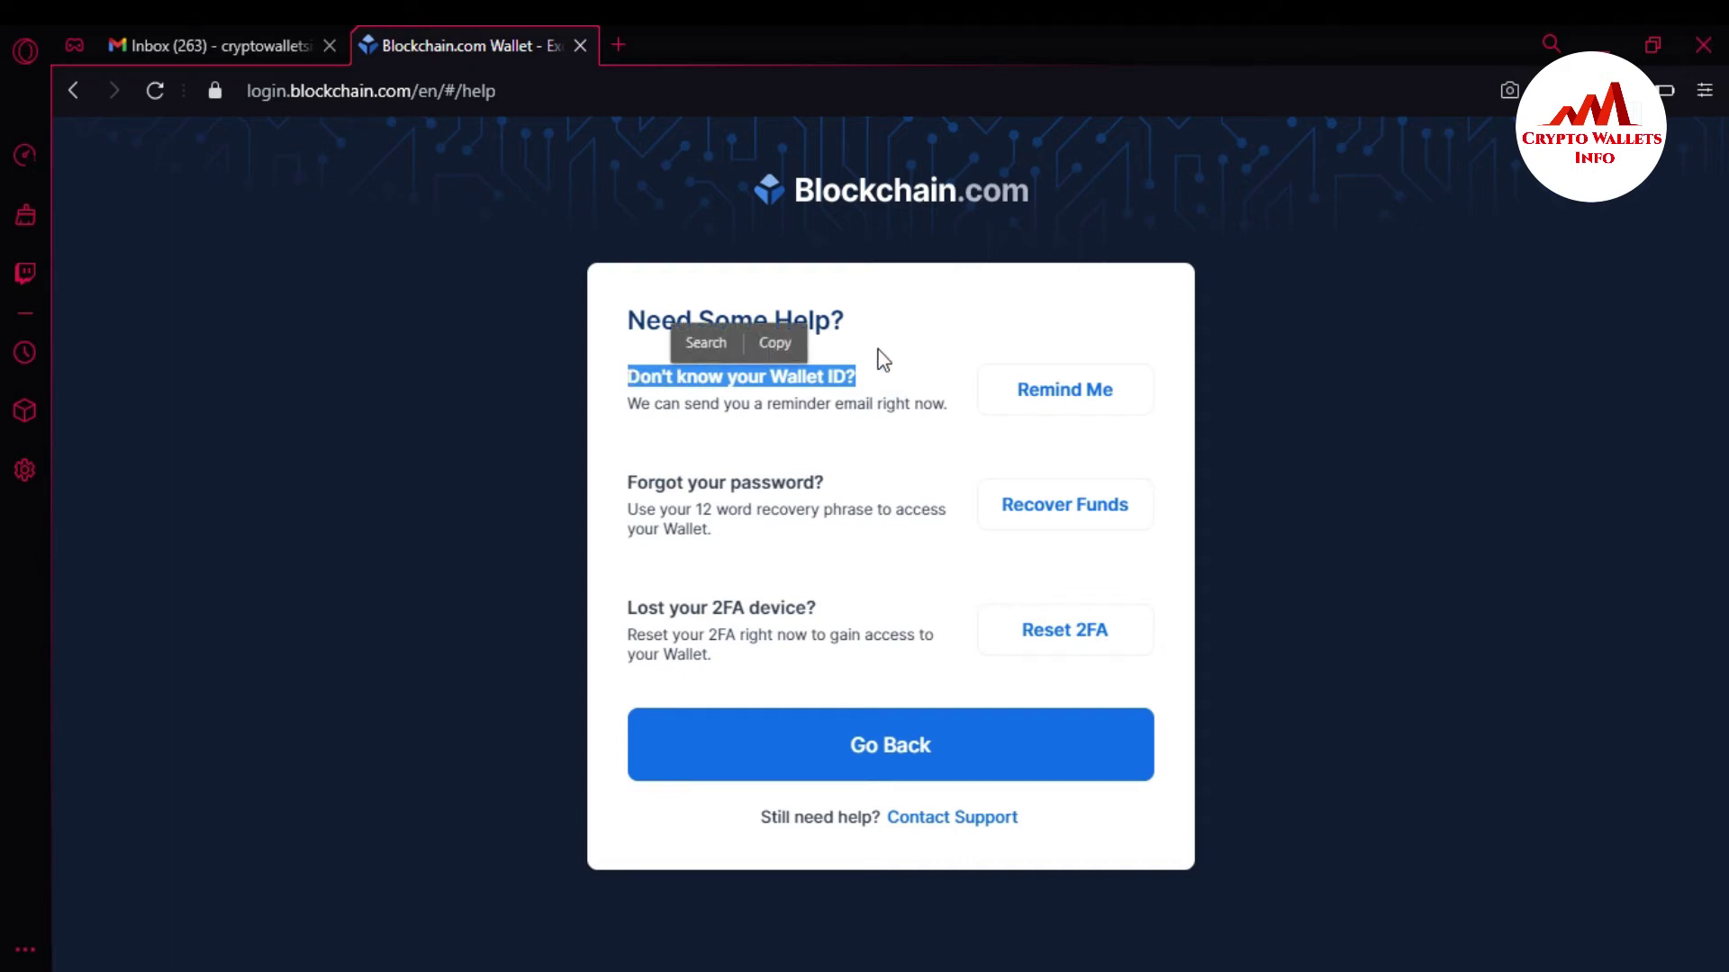
click(843, 379)
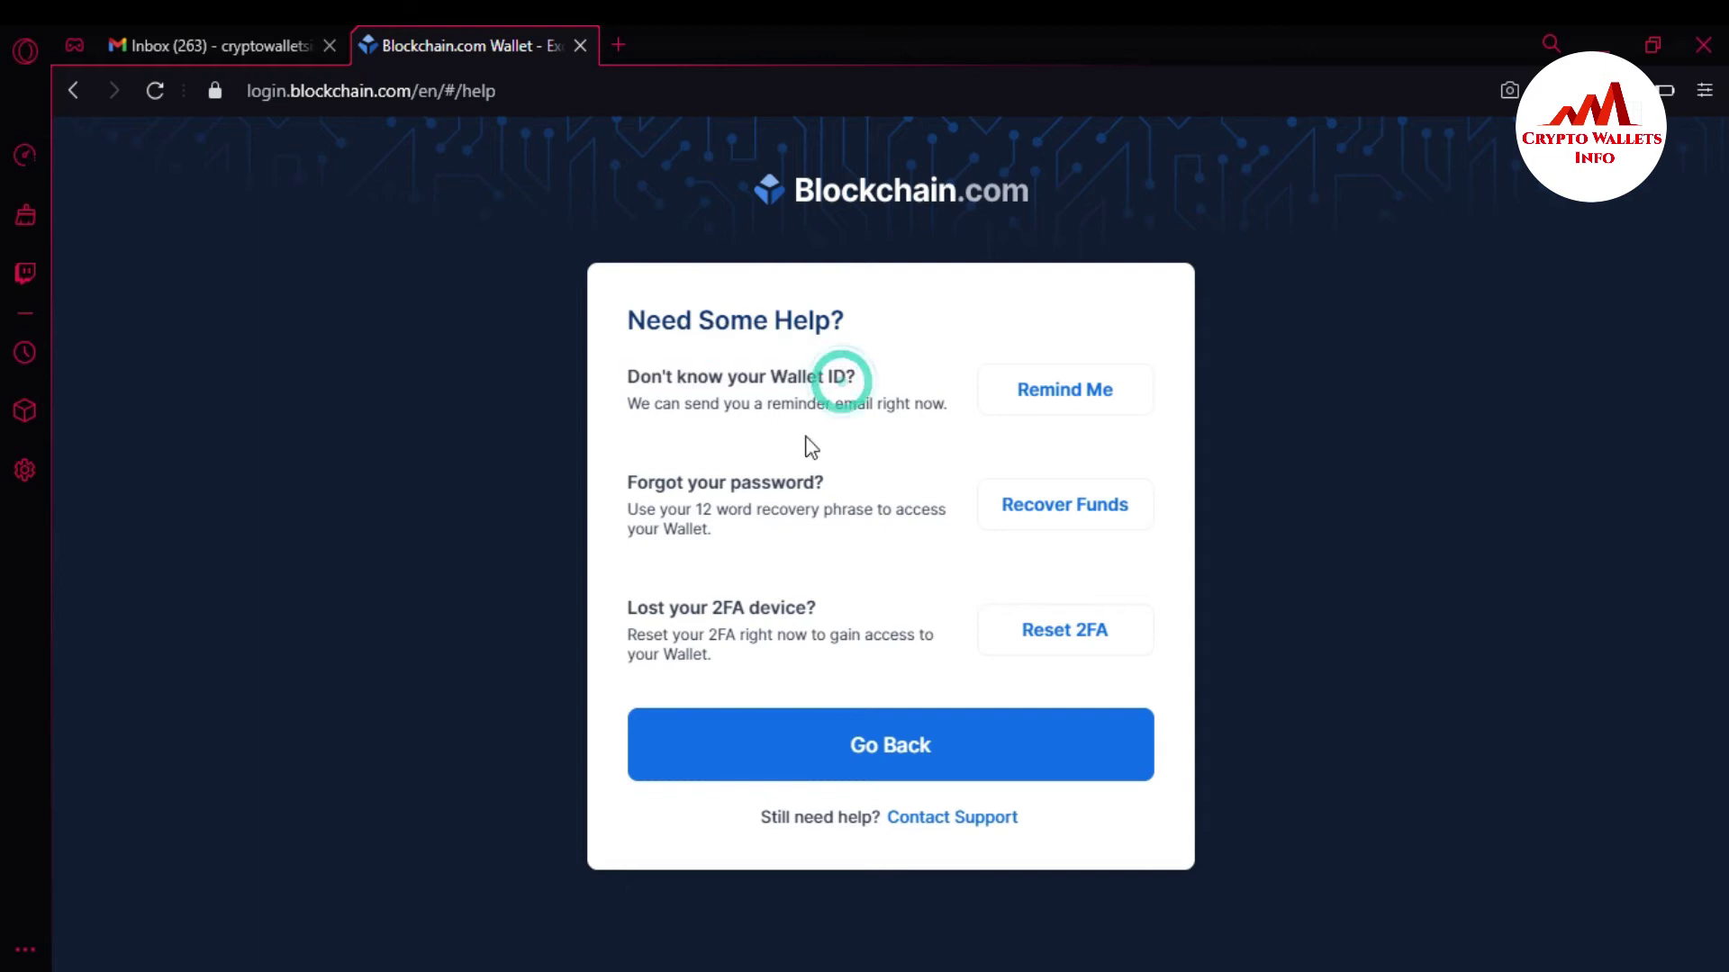
drag(841, 483, 632, 481)
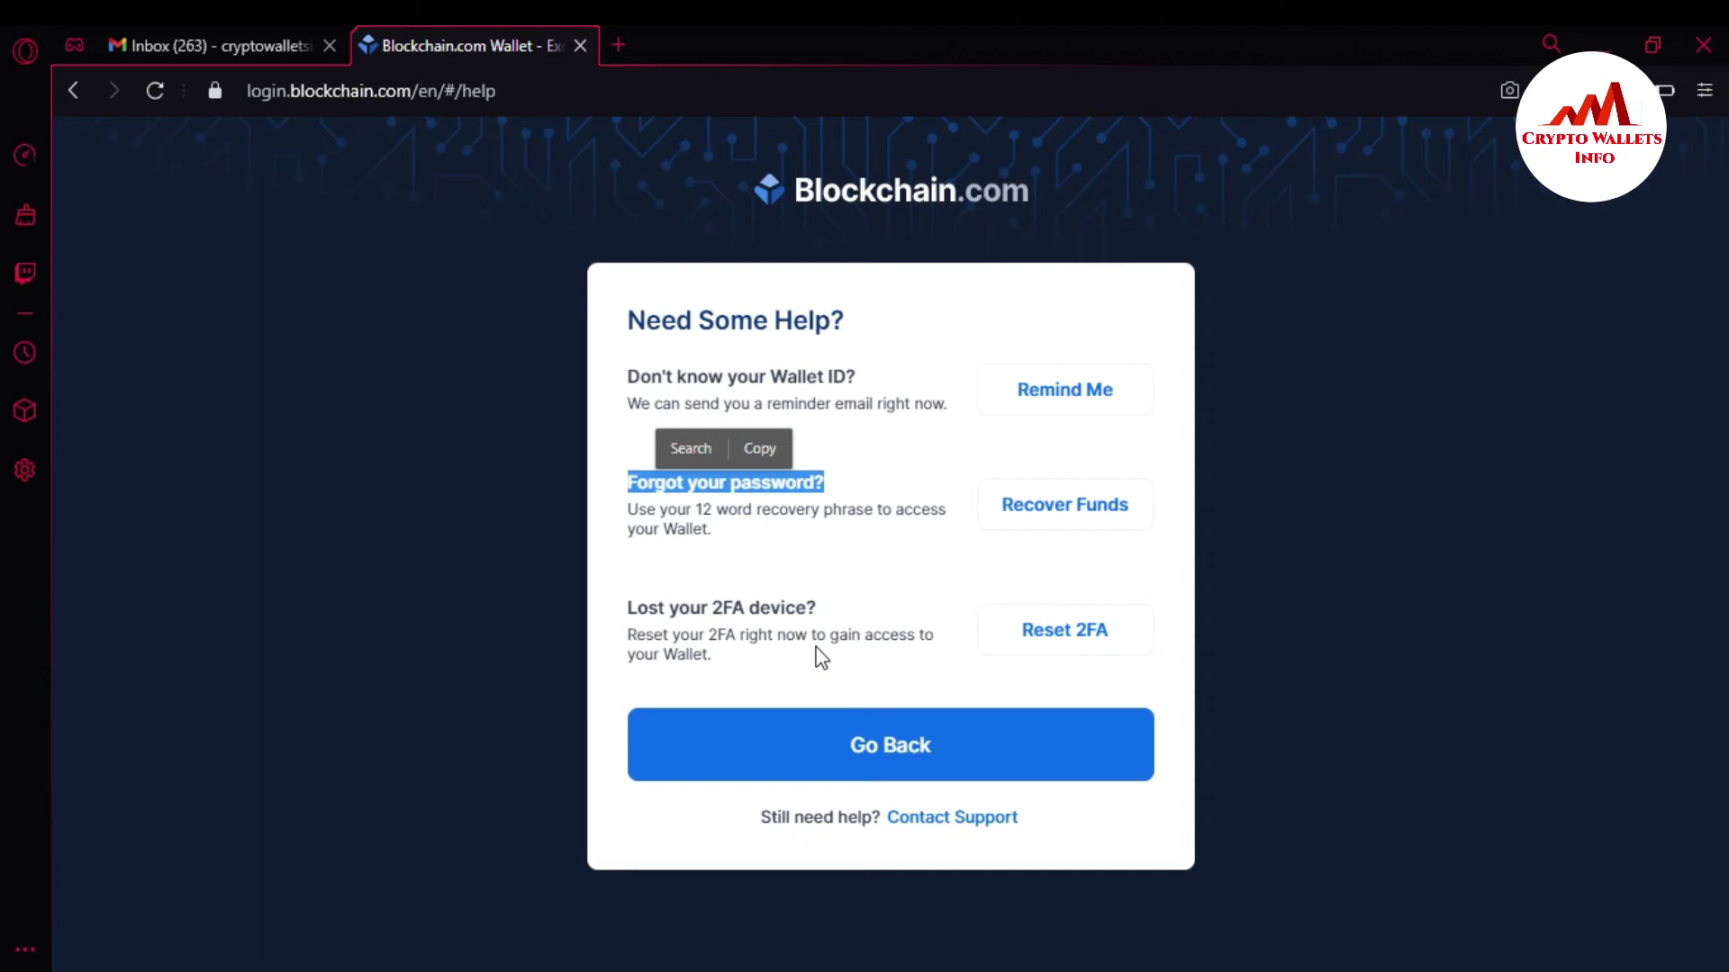
click(1072, 632)
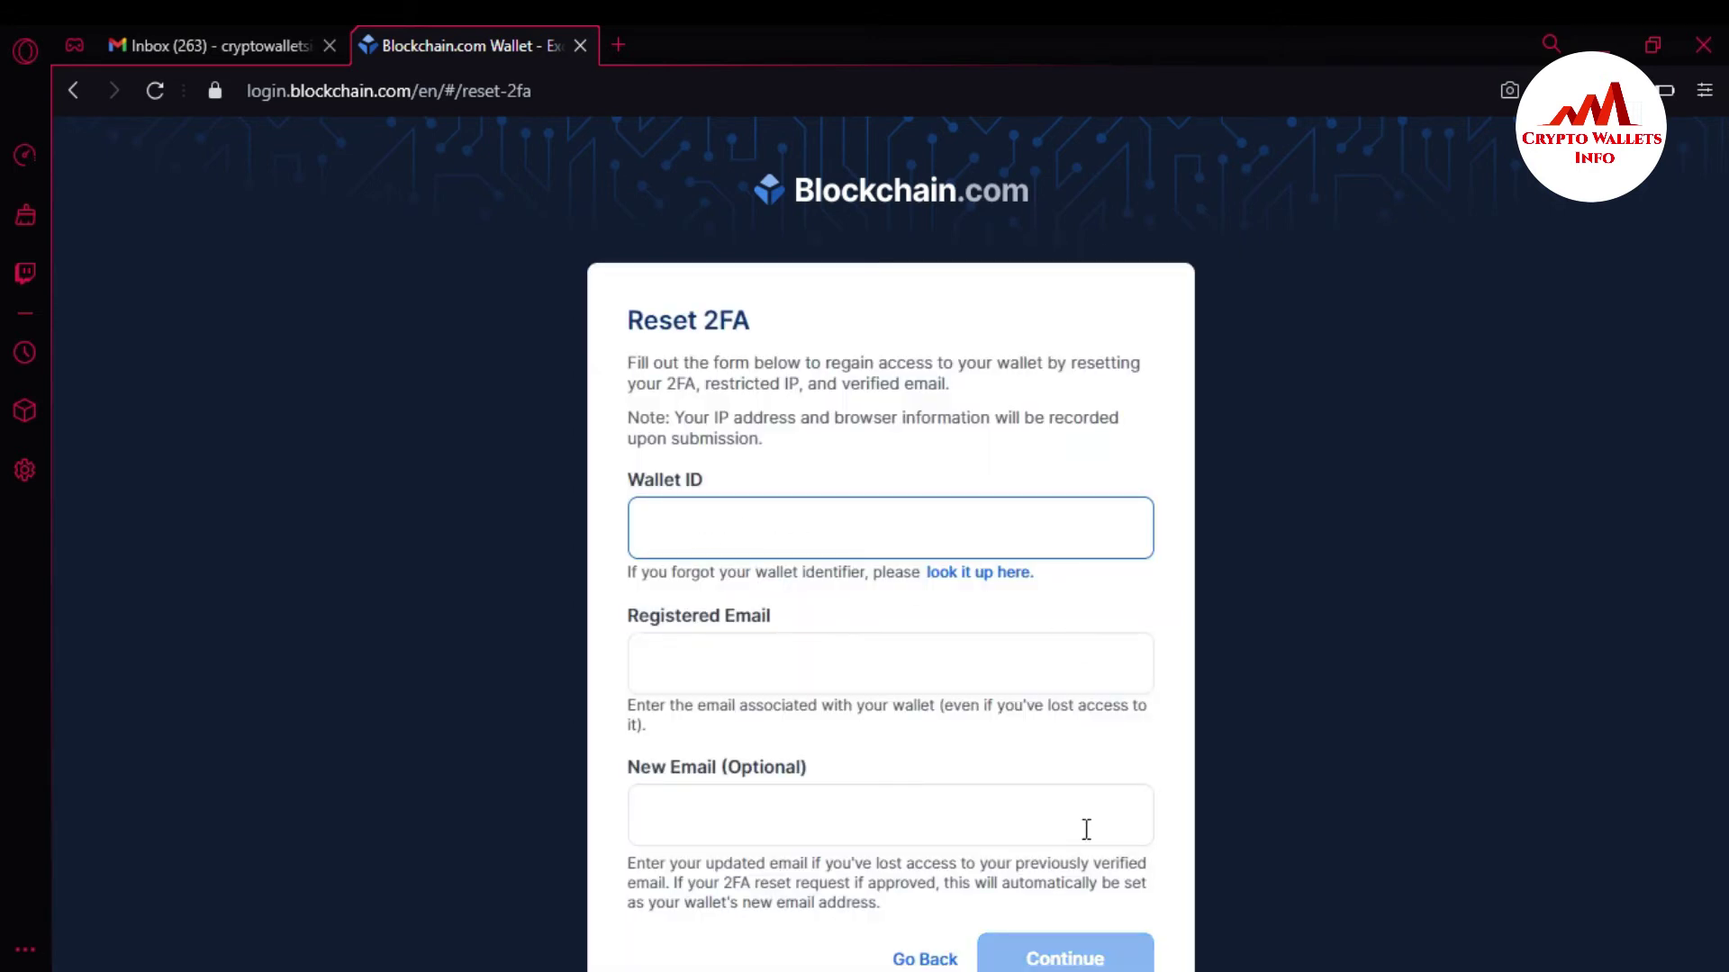
Copy the wallet ID from the notepad and paste it into the Wallet ID field.
key(alt+Tab)
drag(618, 648, 178, 646)
key(ctrl+c)
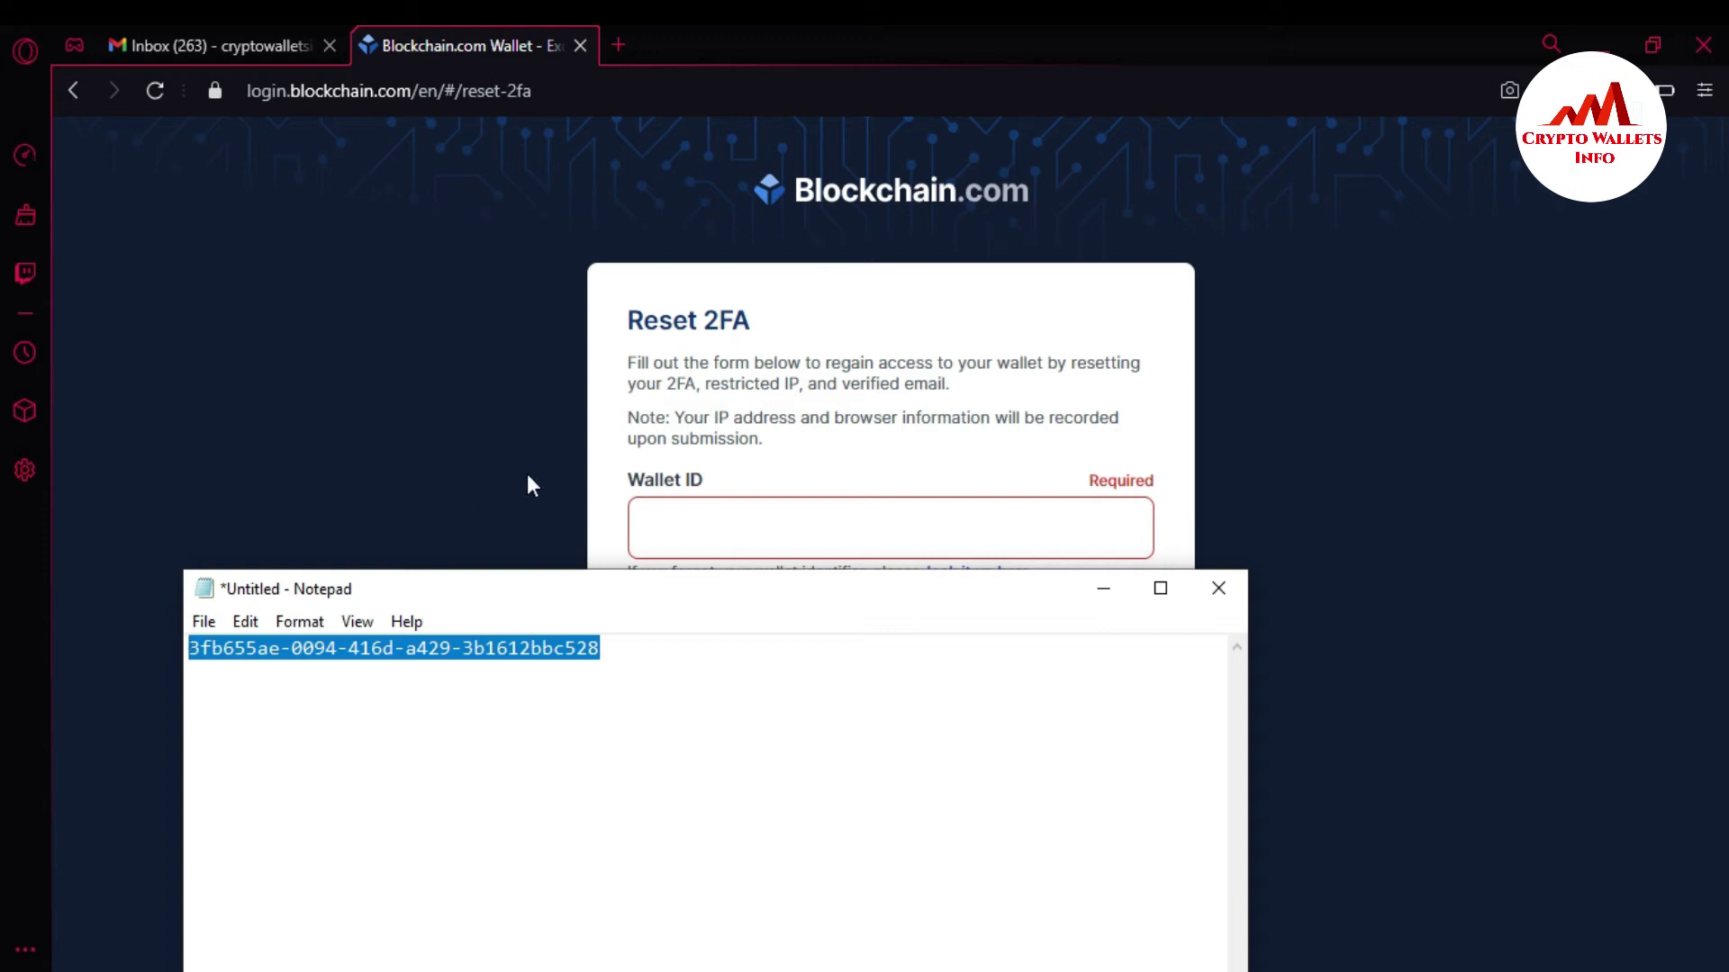
click(598, 493)
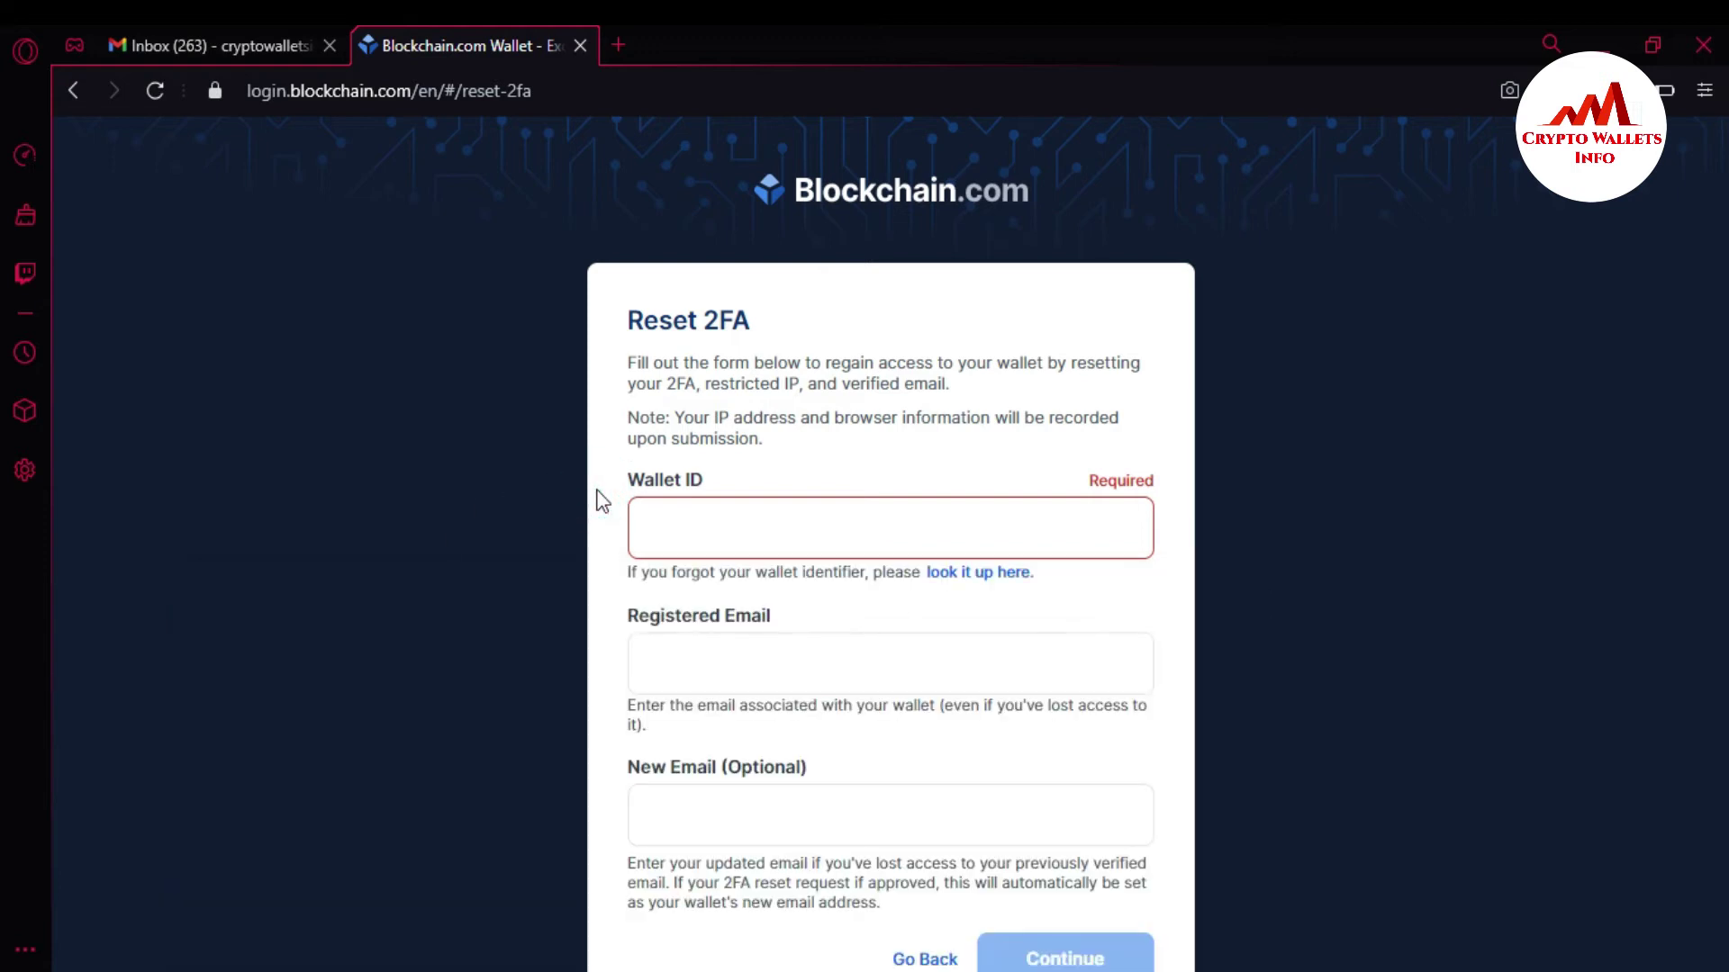
click(696, 524)
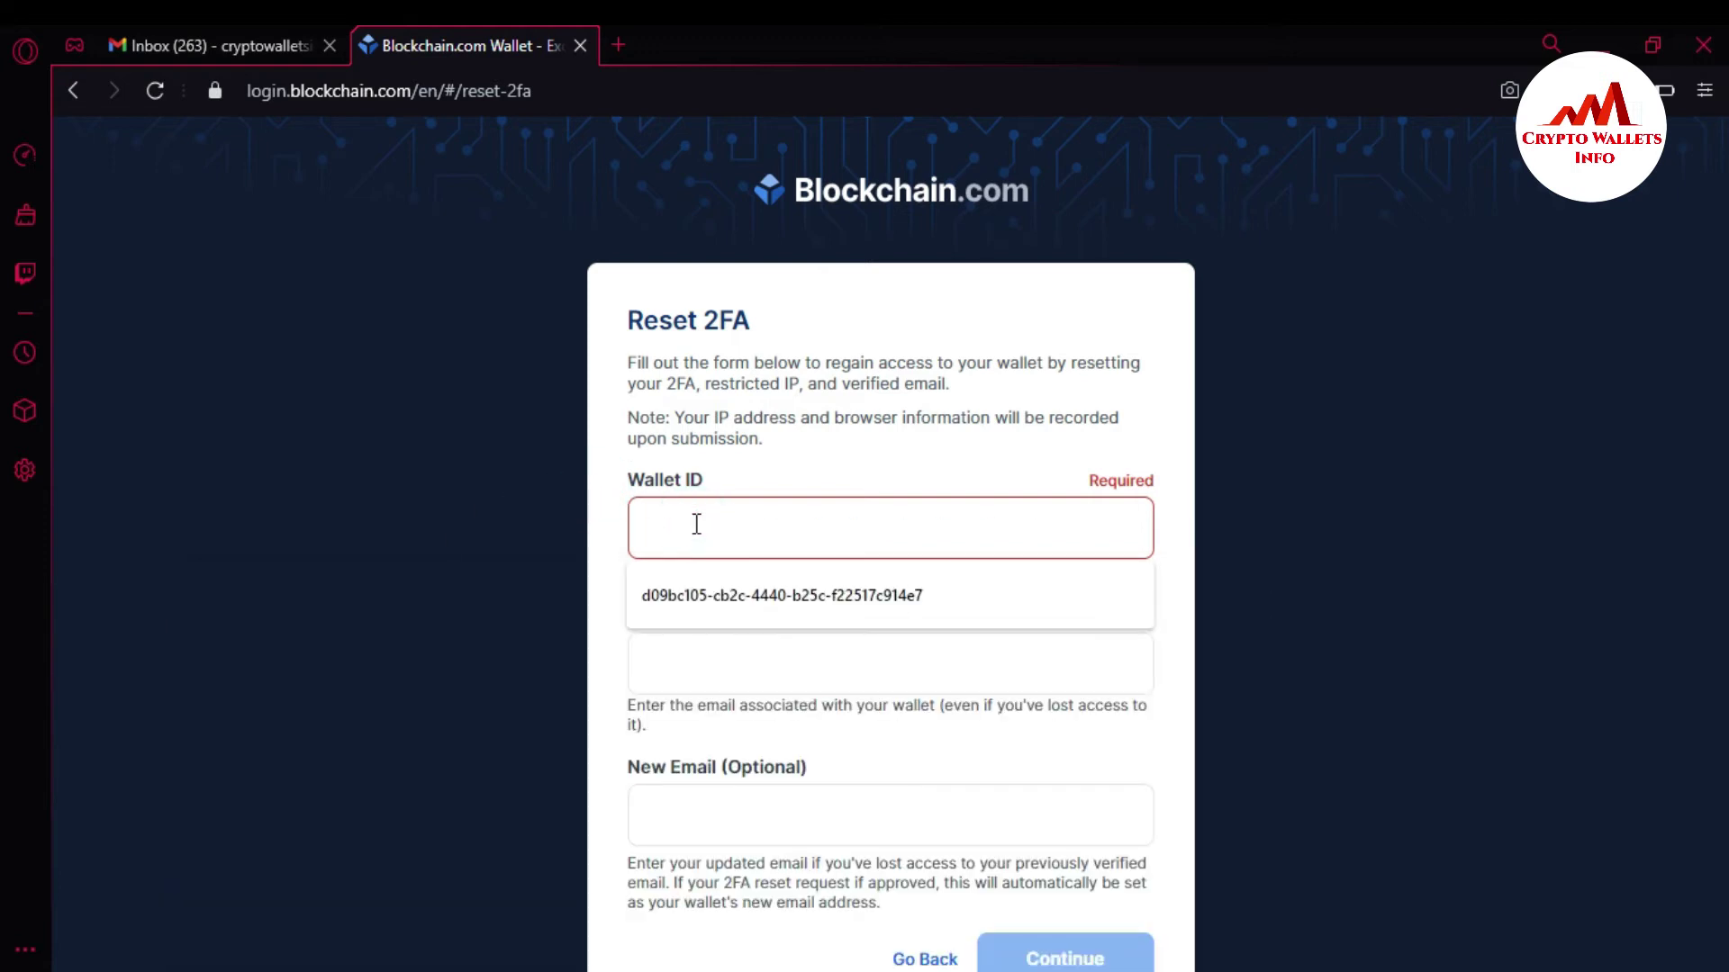
key(ctrl+v)
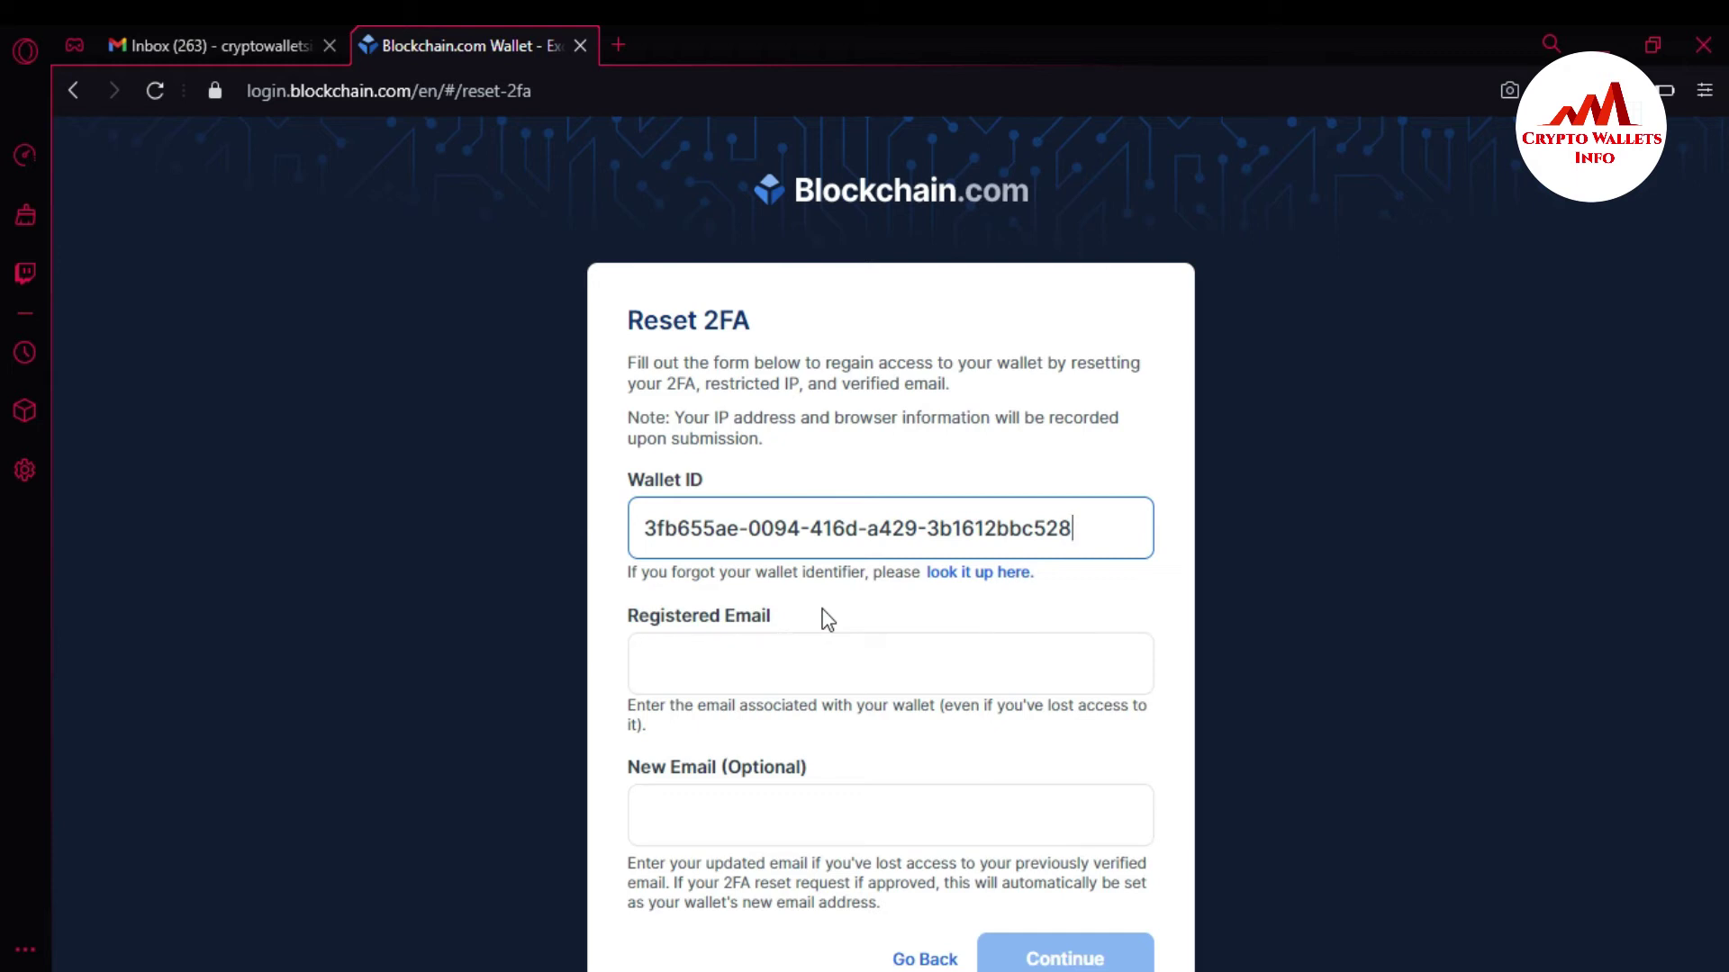
Fill in the registered email and the new Gmail address on the reset form.
click(796, 647)
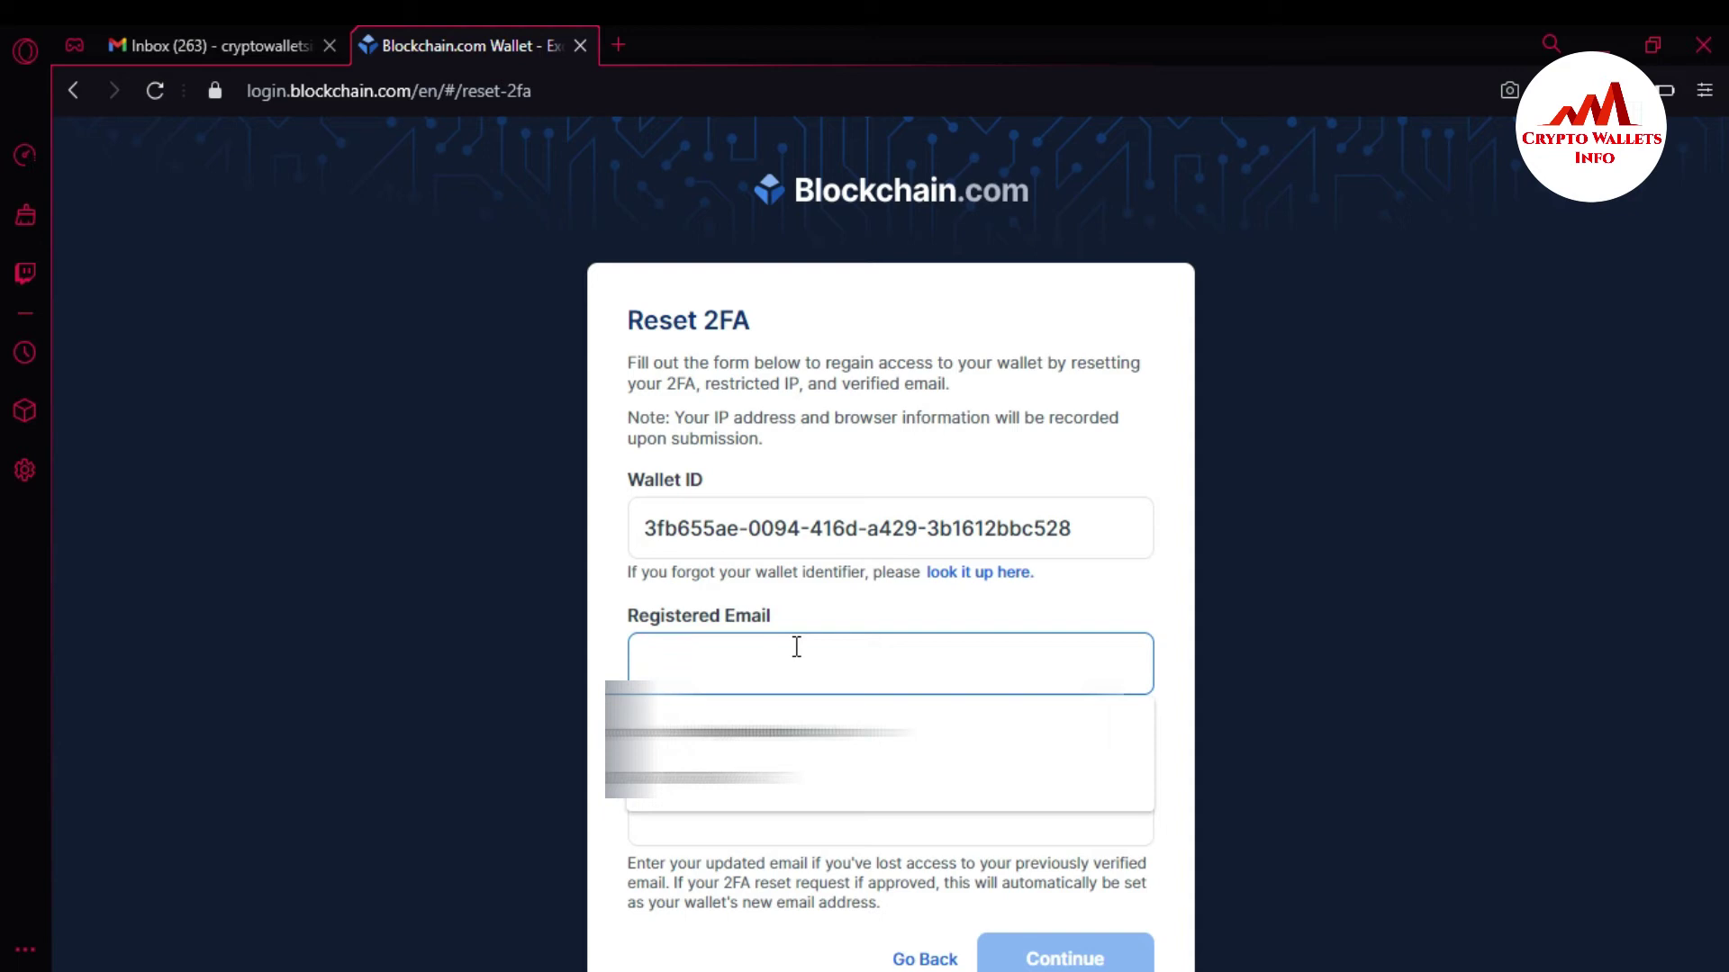
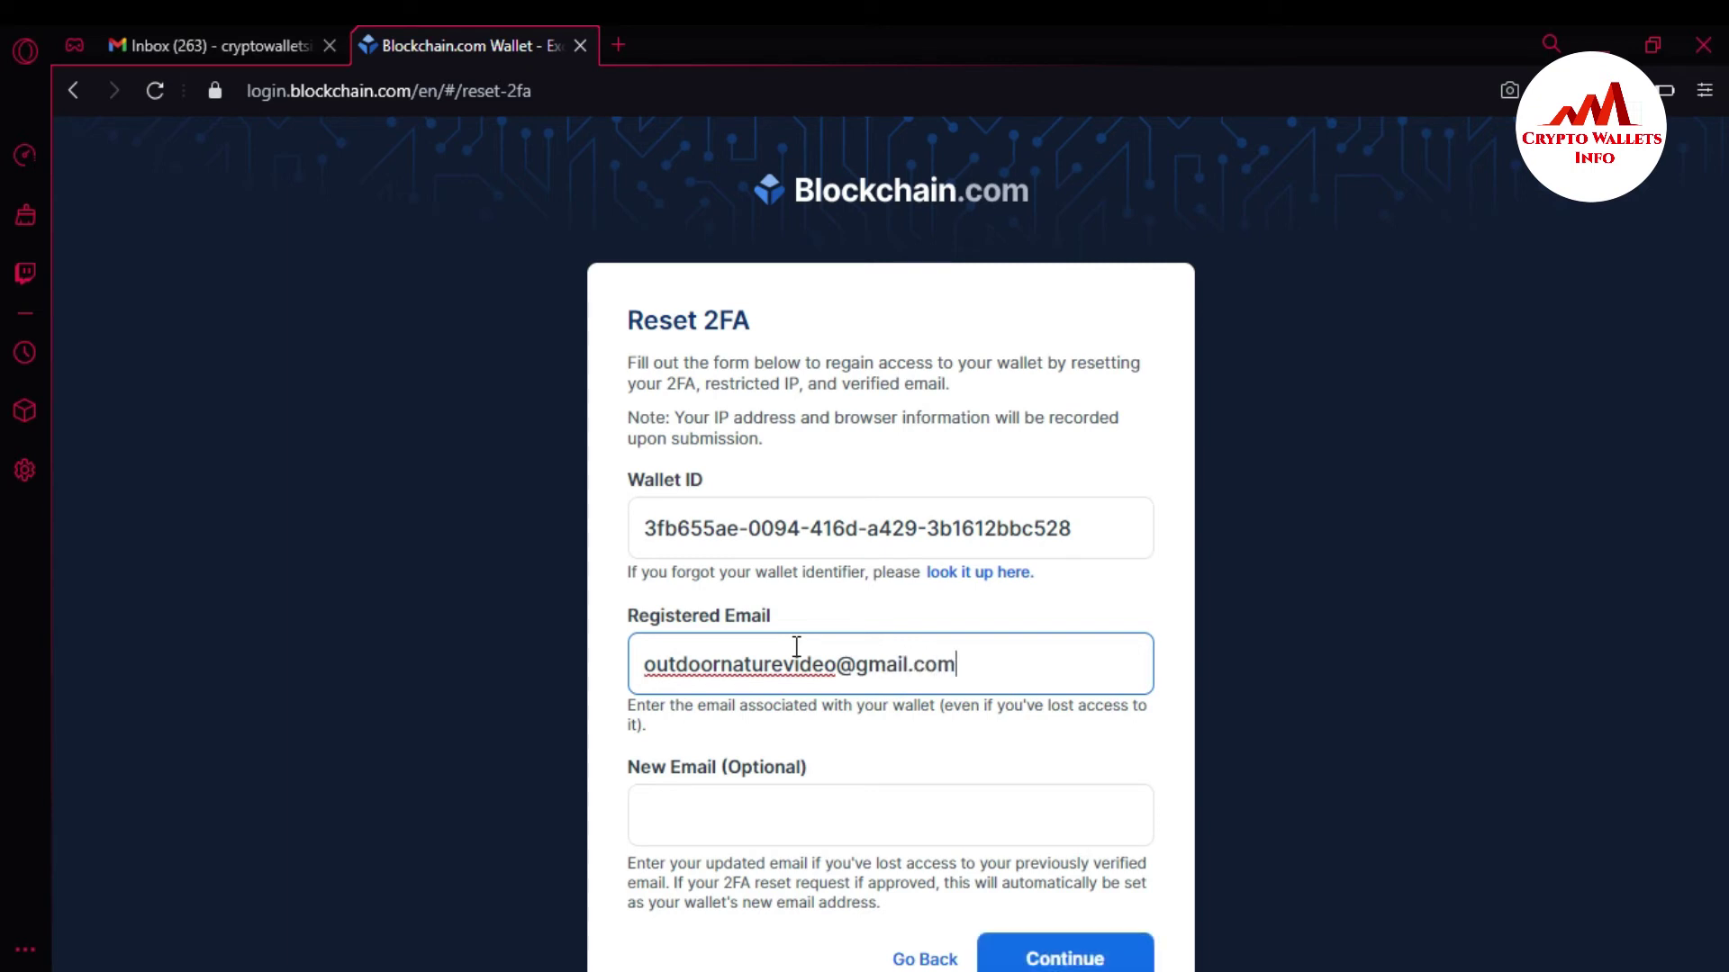
click(805, 808)
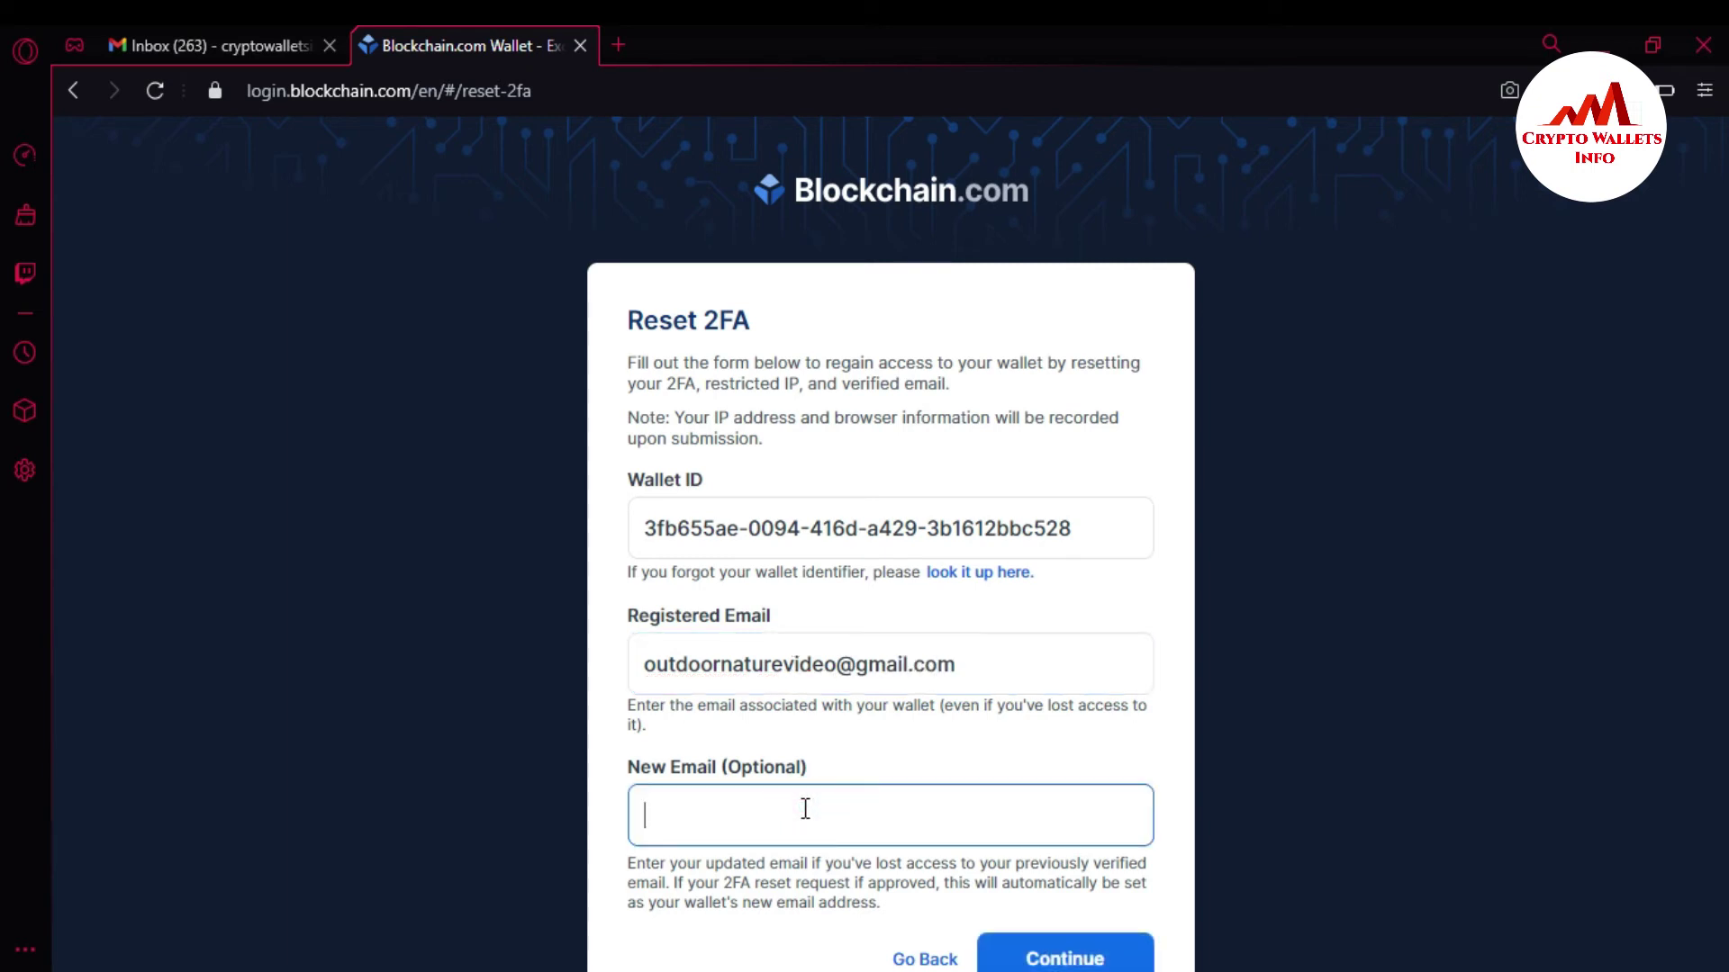
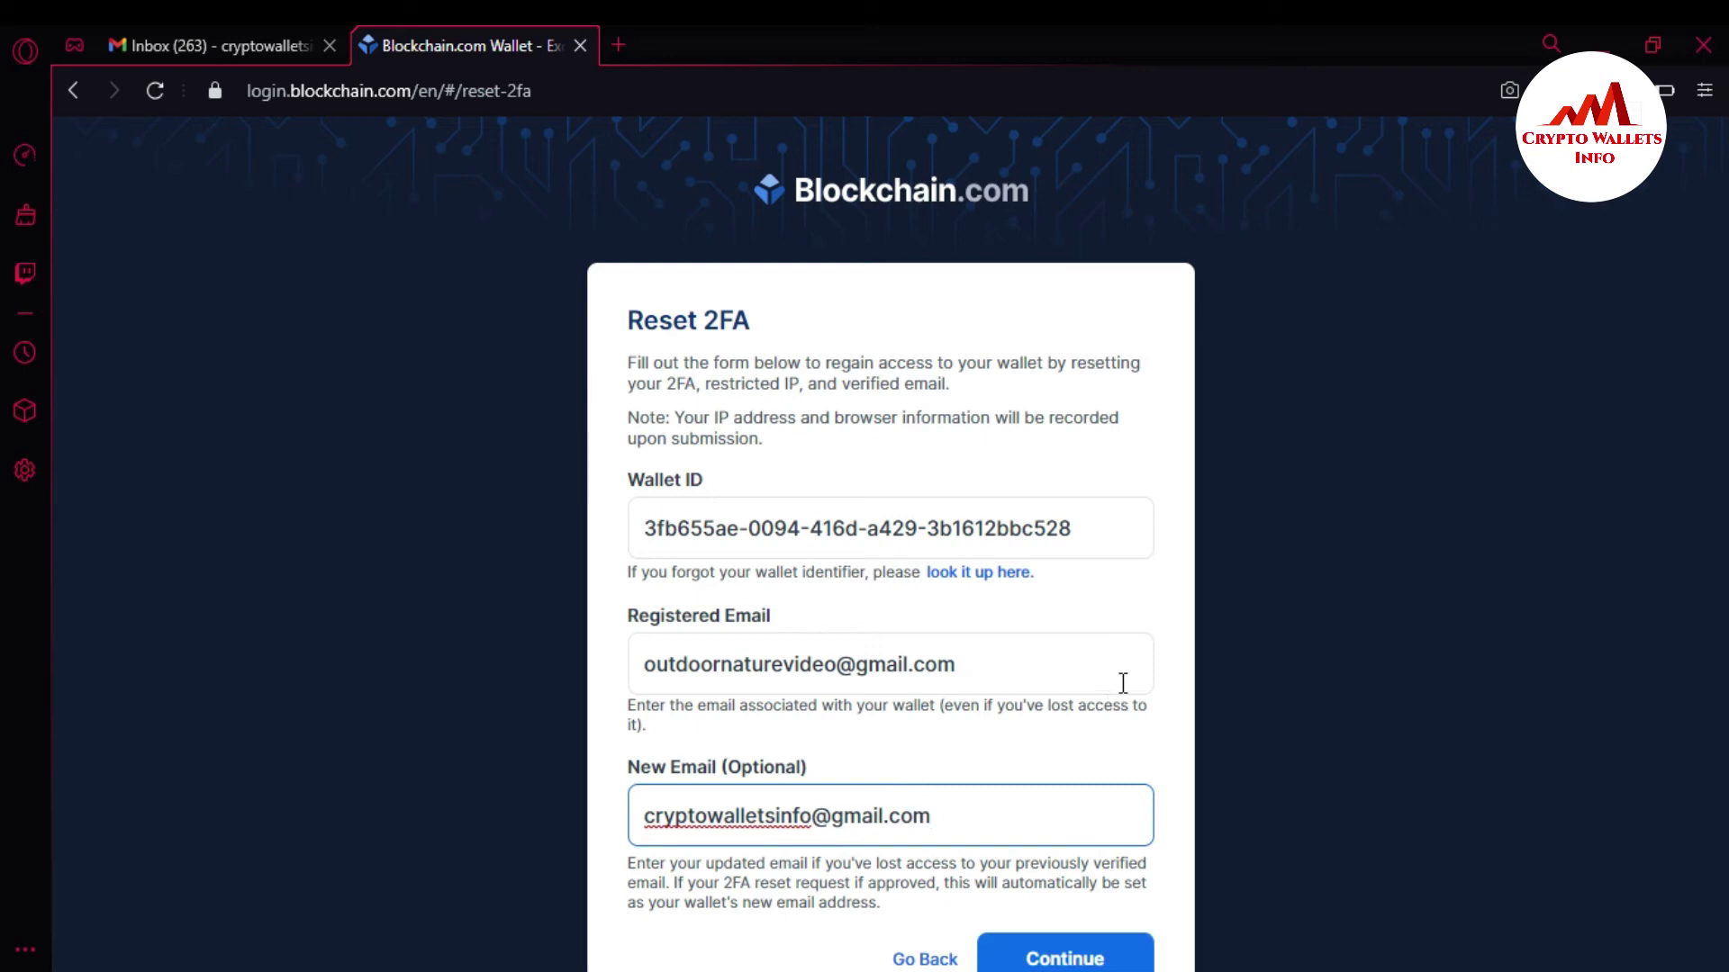
click(1159, 681)
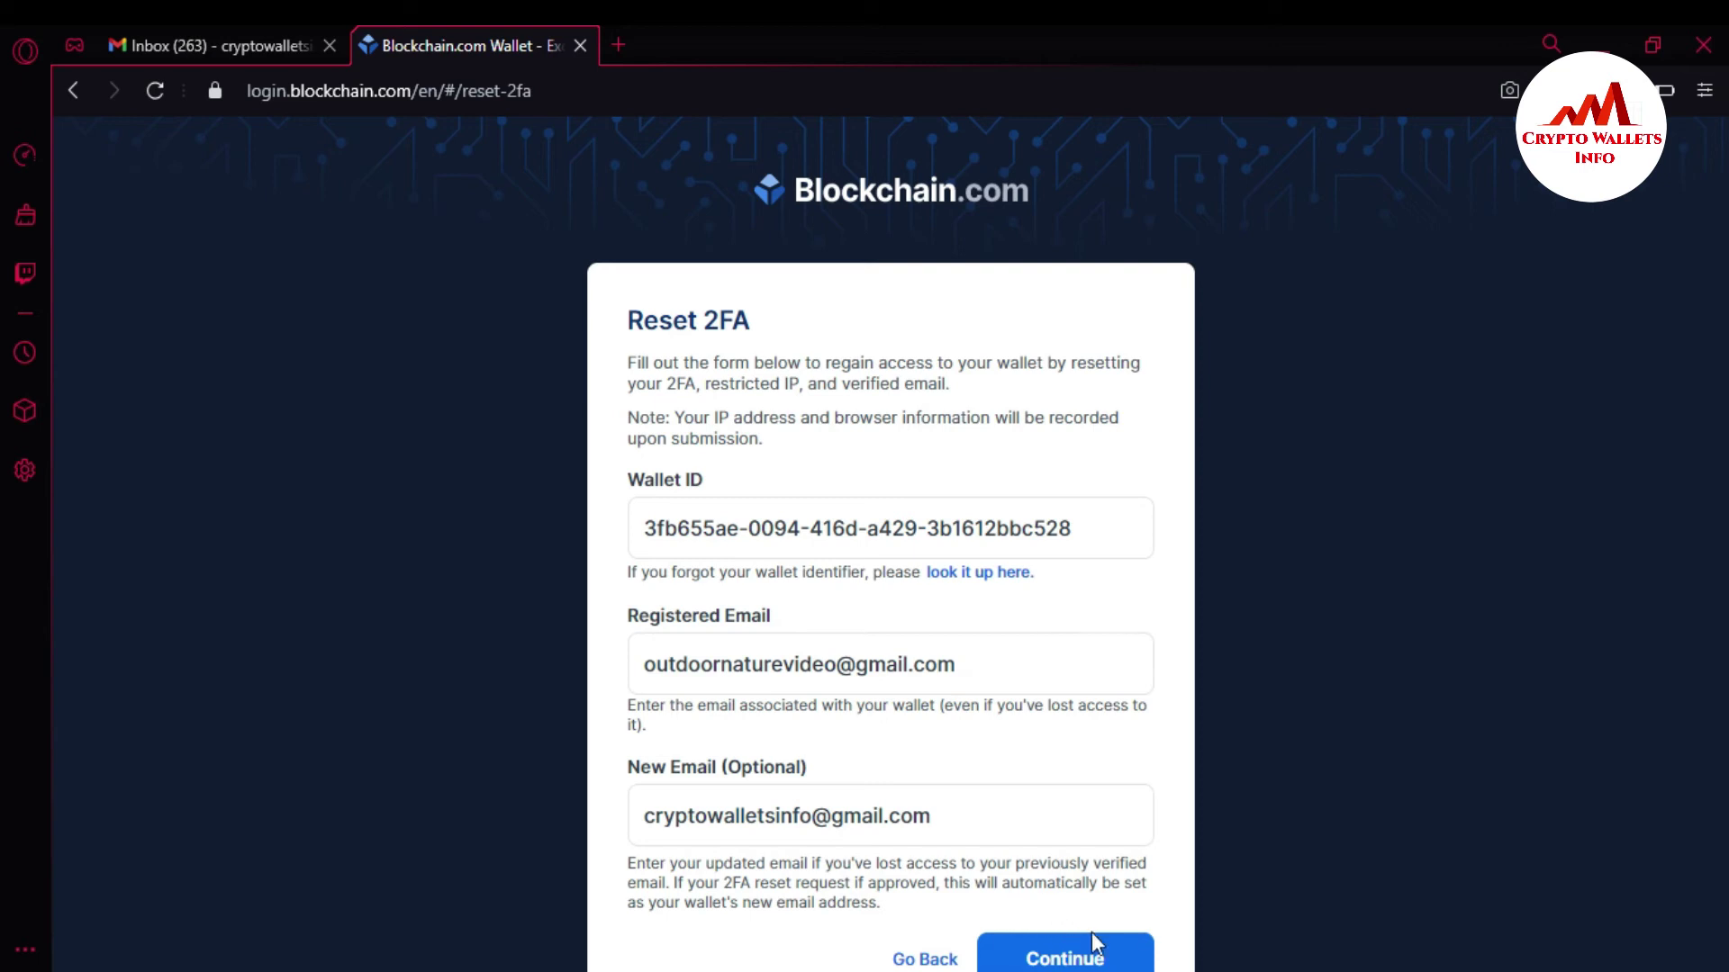
drag(624, 360, 638, 360)
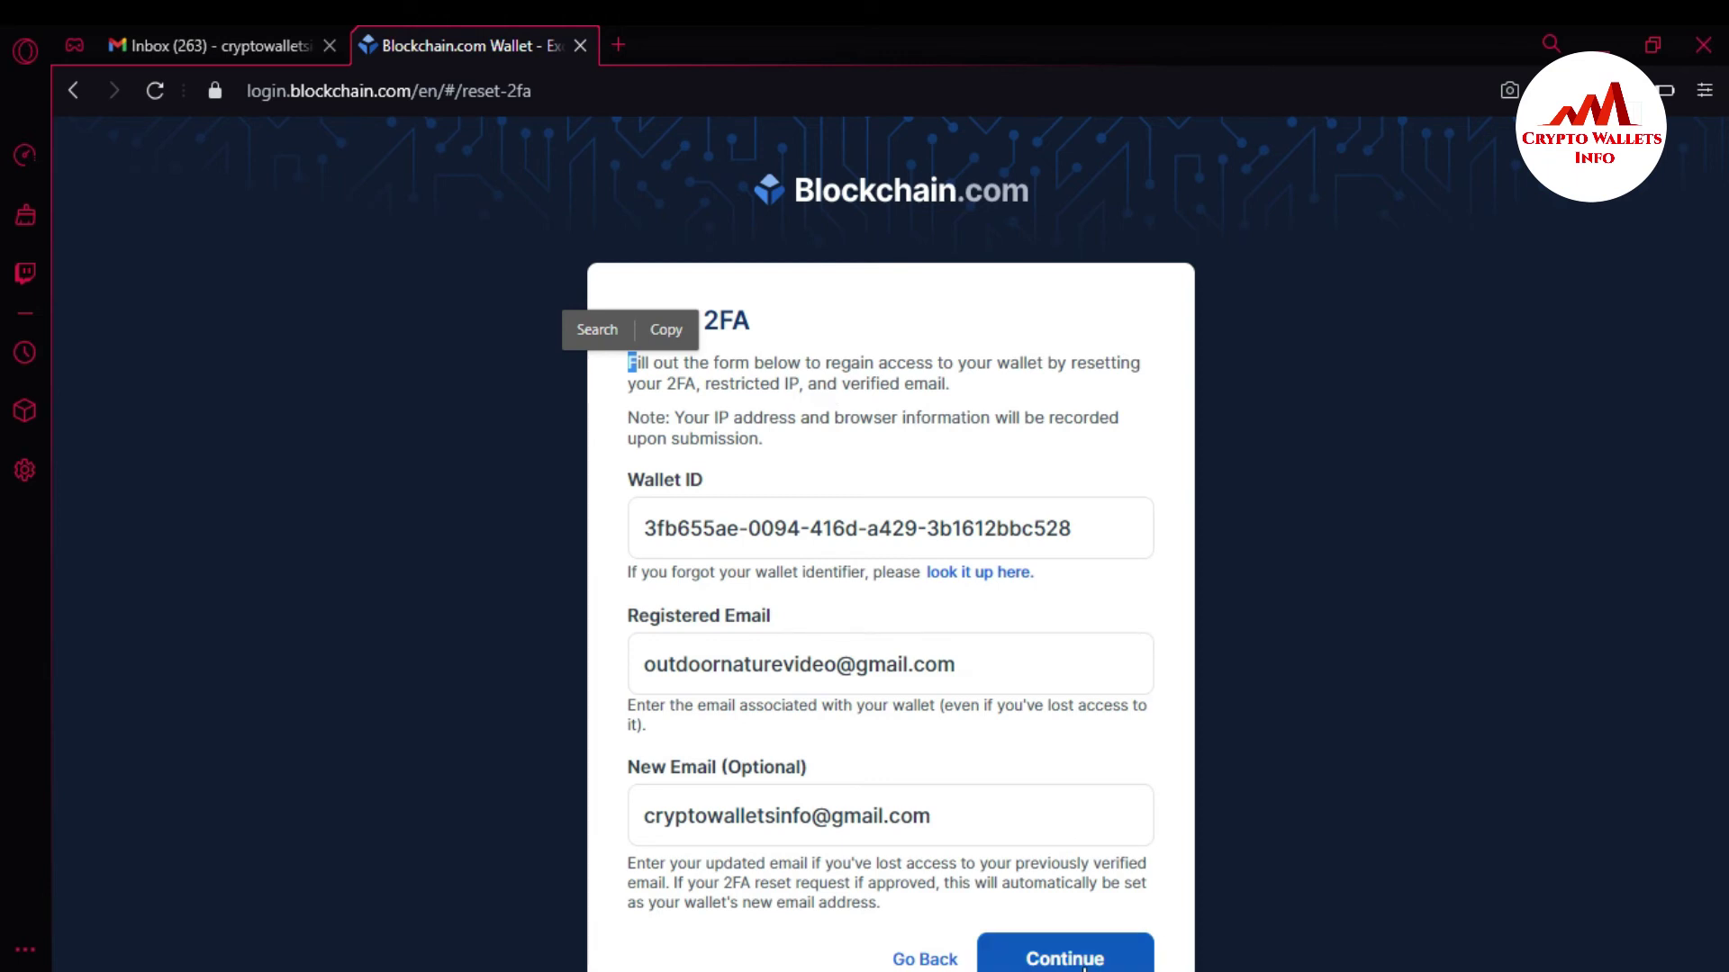
Continue to the captcha, answer it, submit the 2FA reset request, then go to Gmail.
click(1074, 960)
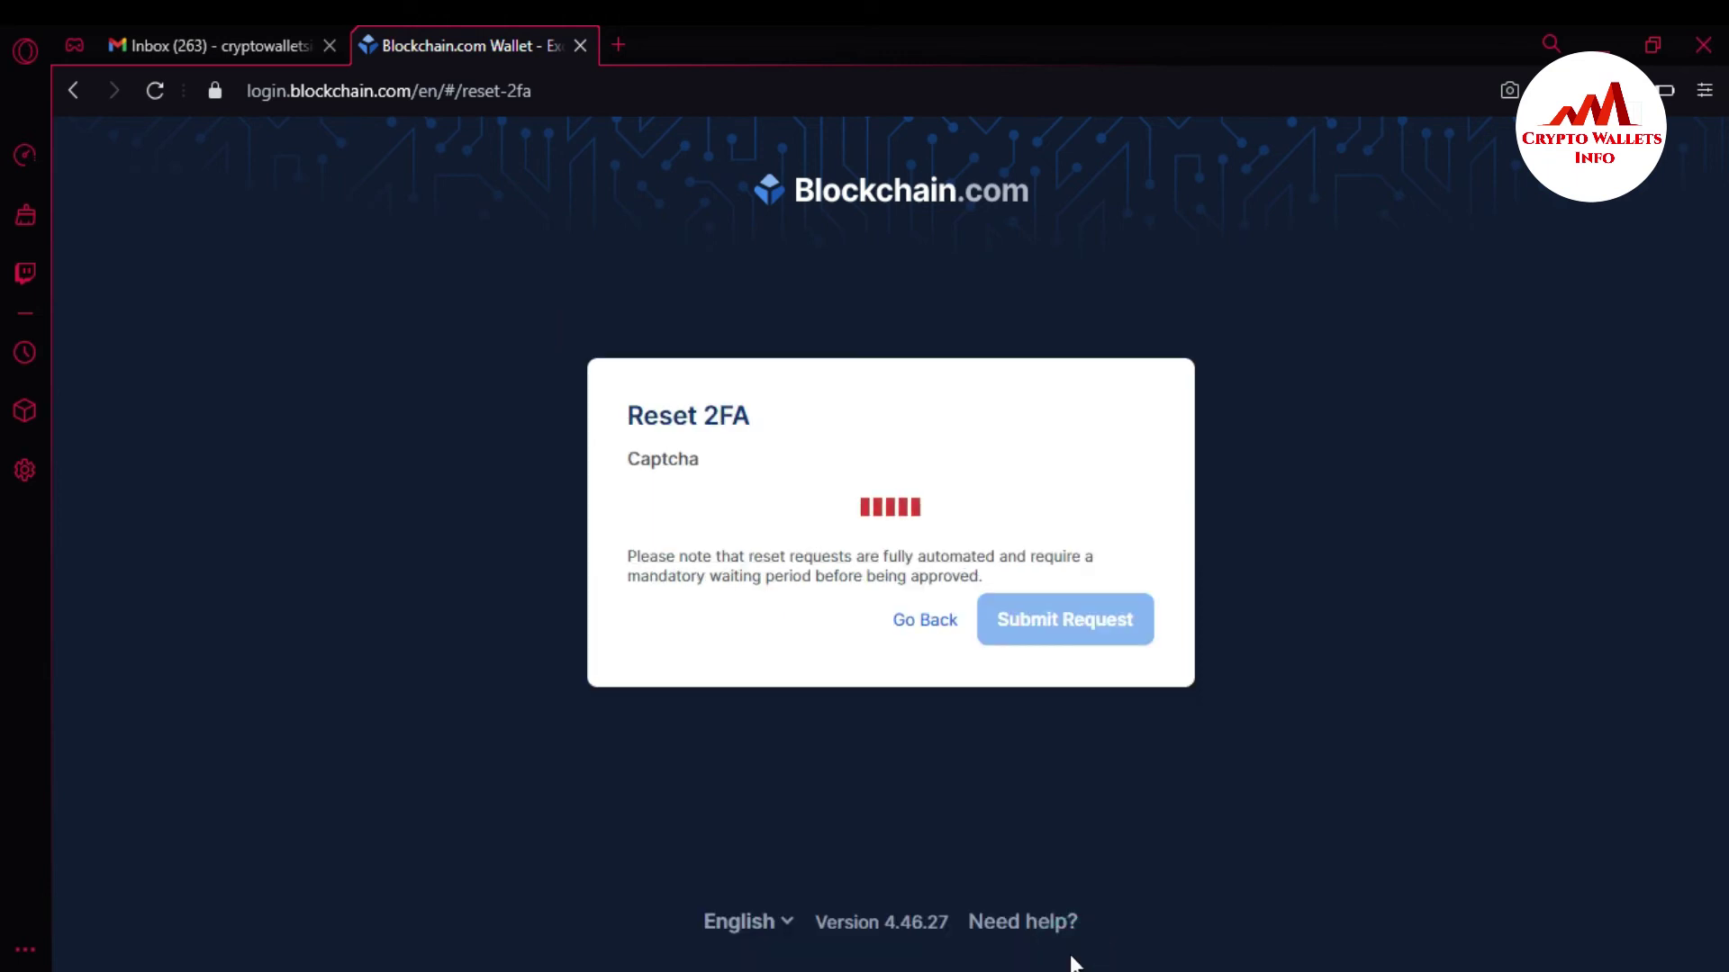
click(673, 547)
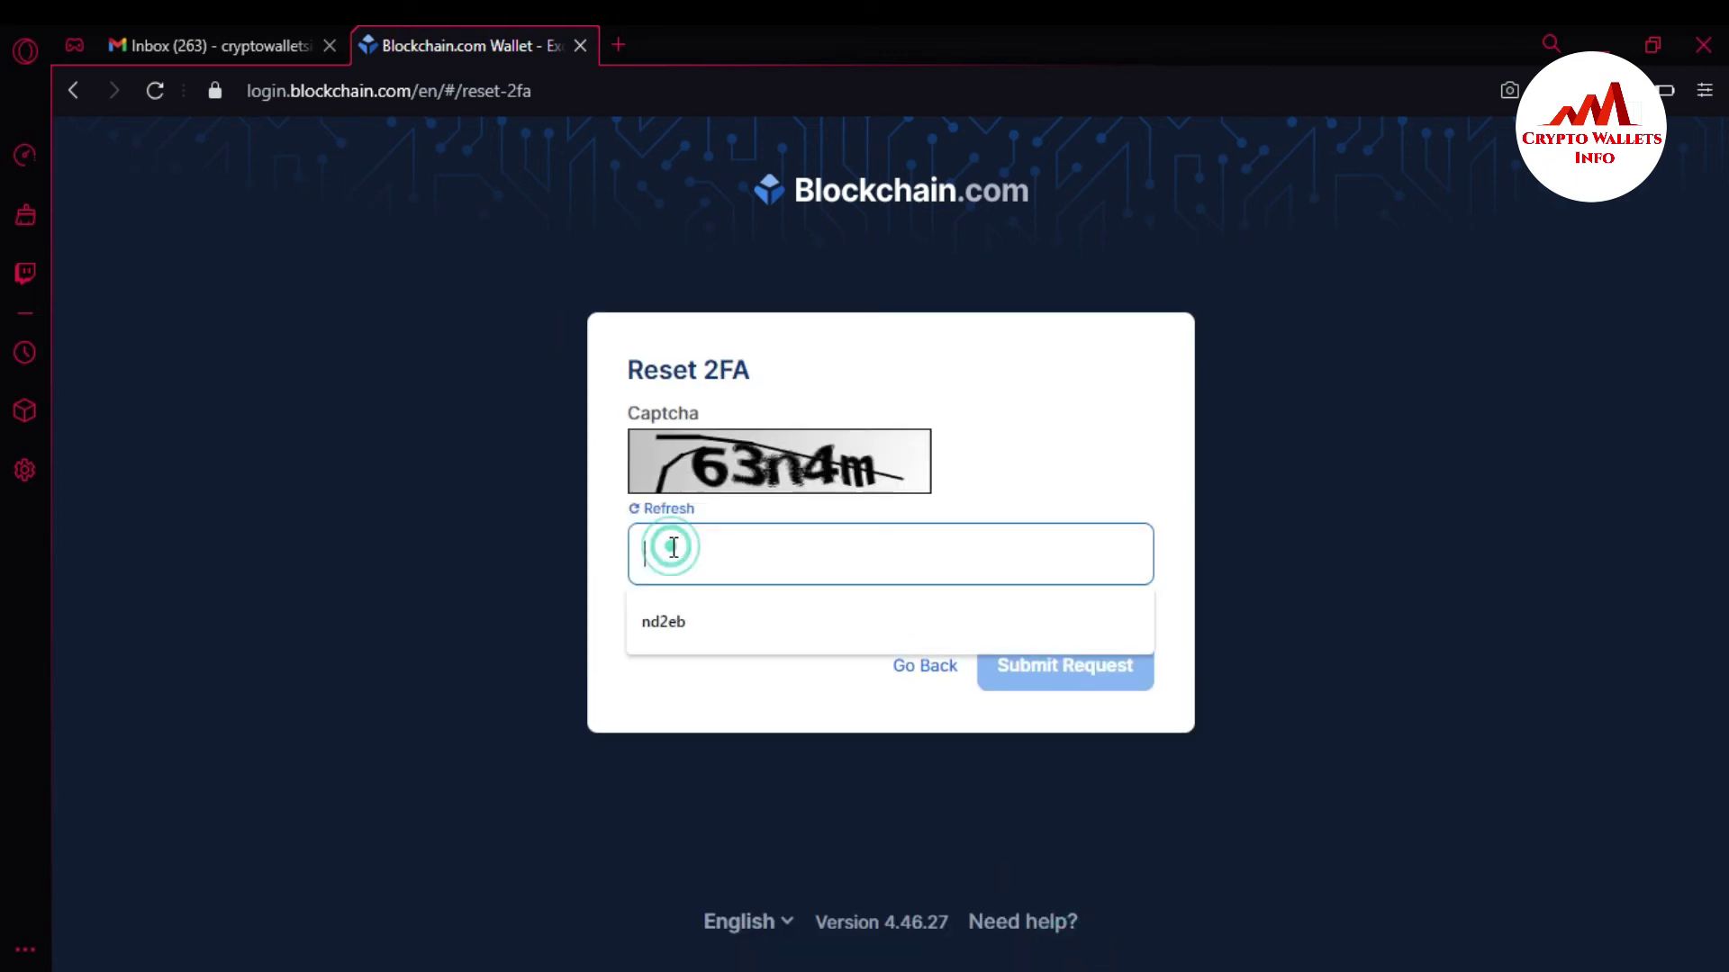
text(63)
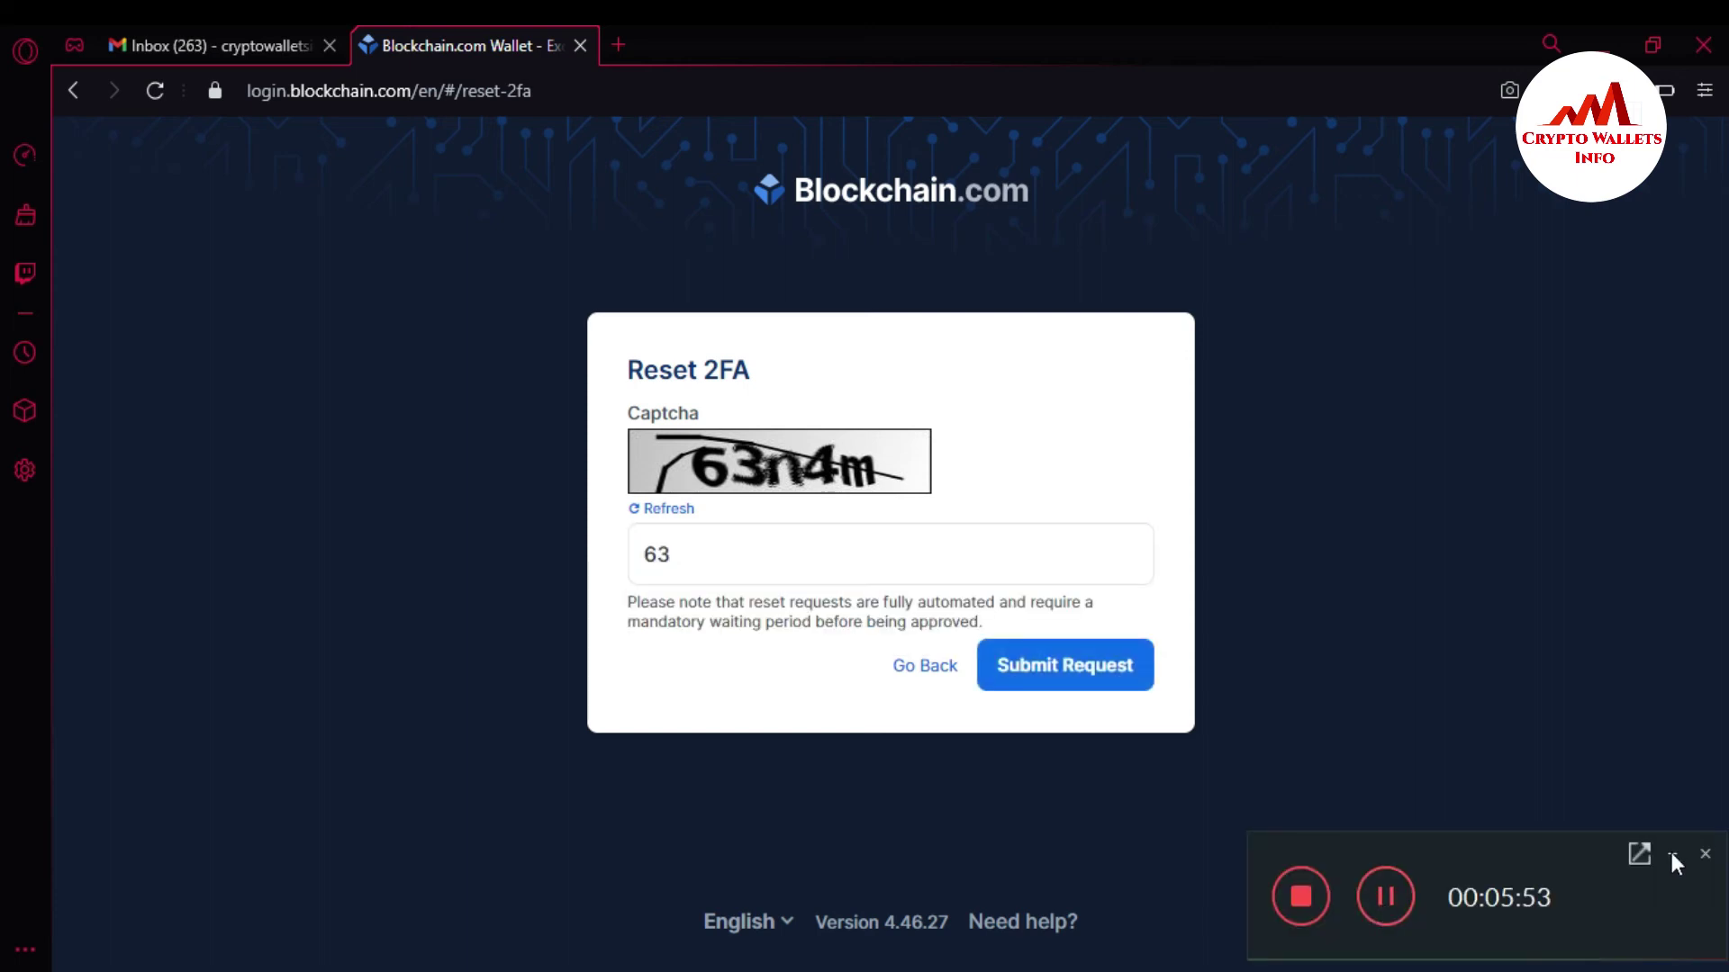
click(1672, 857)
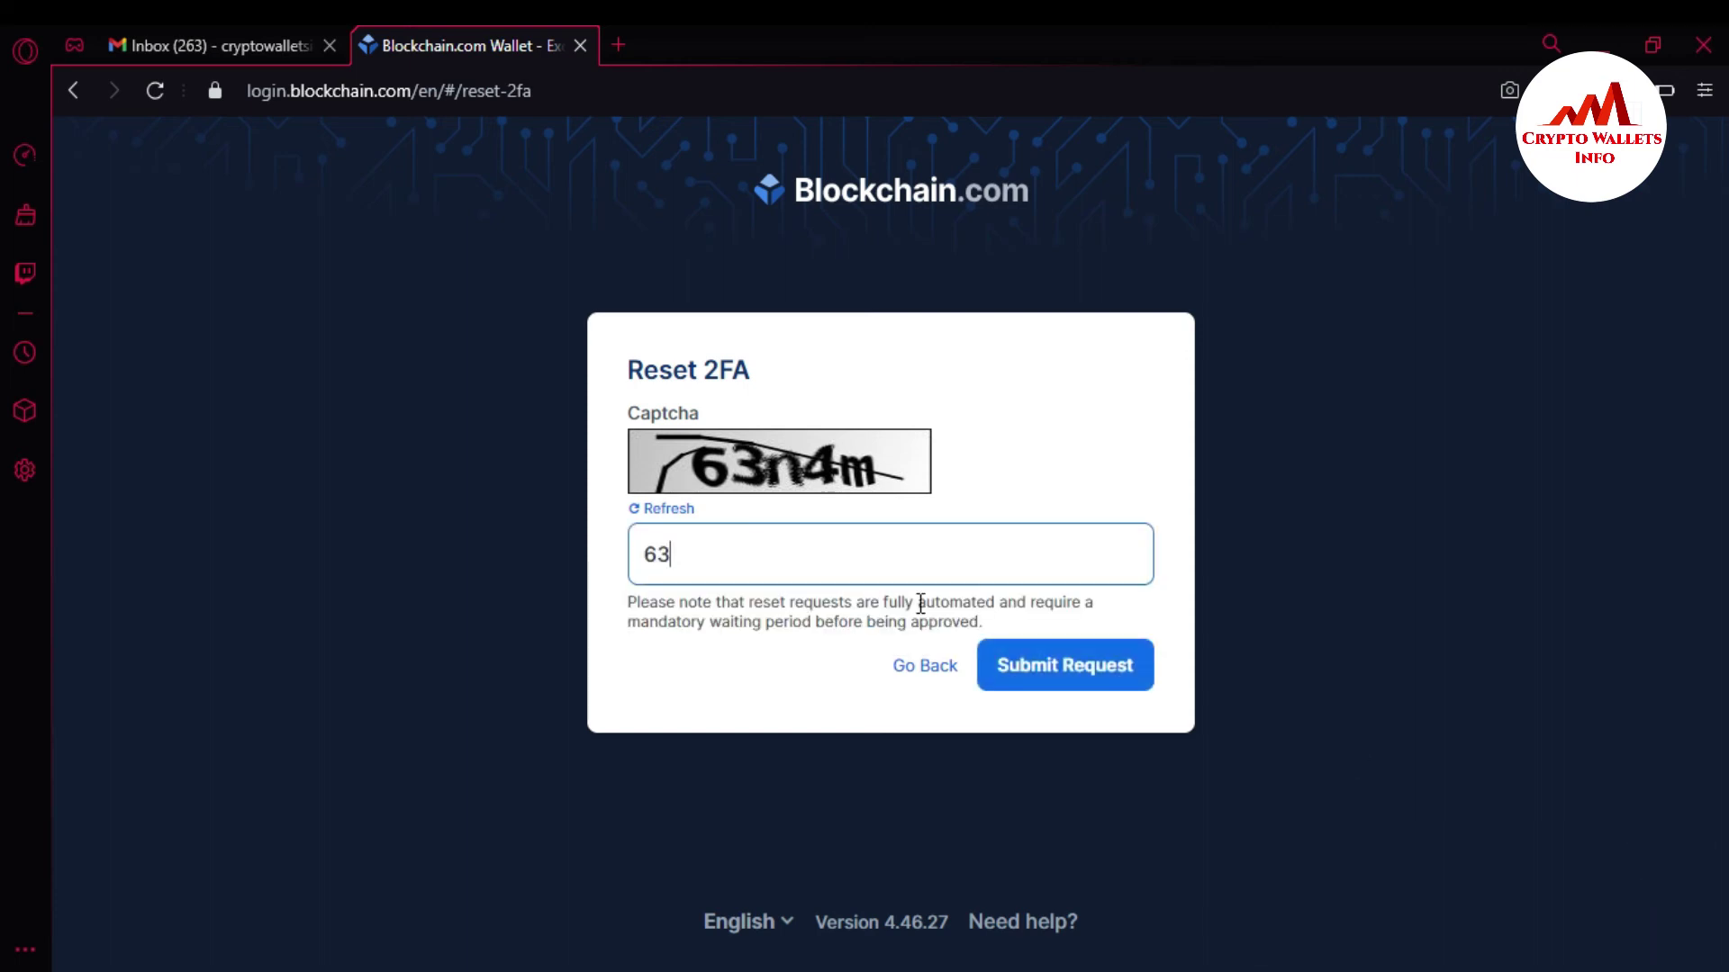
text(n4m)
click(1064, 671)
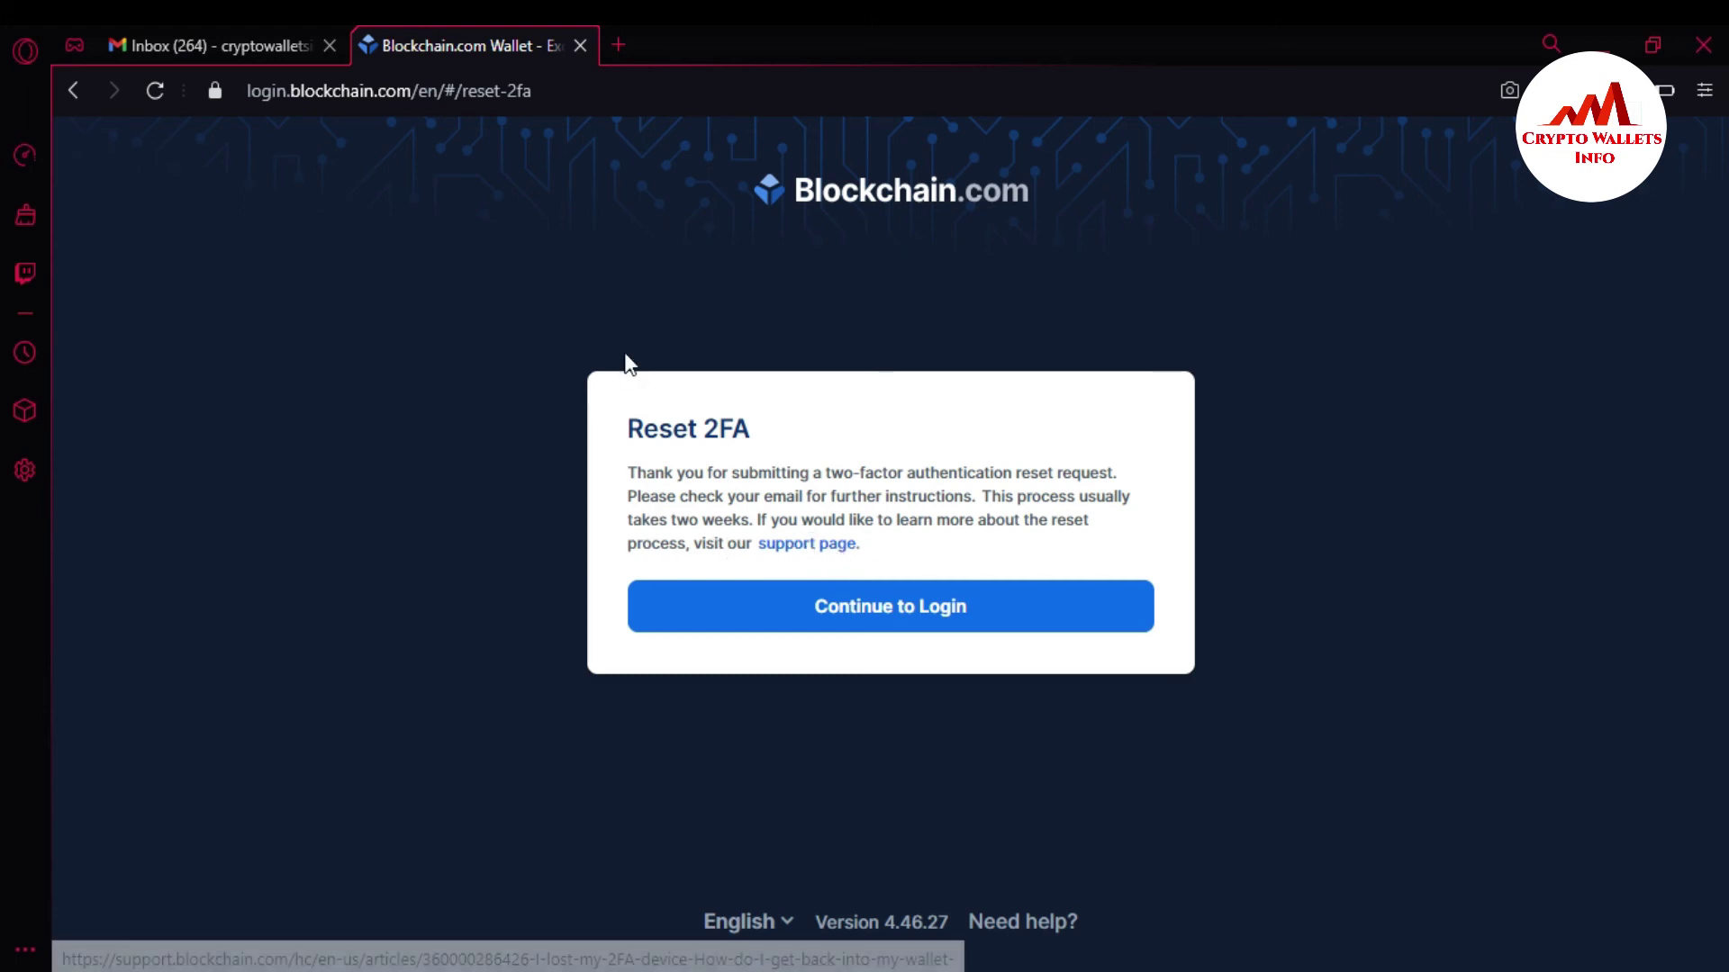
click(199, 27)
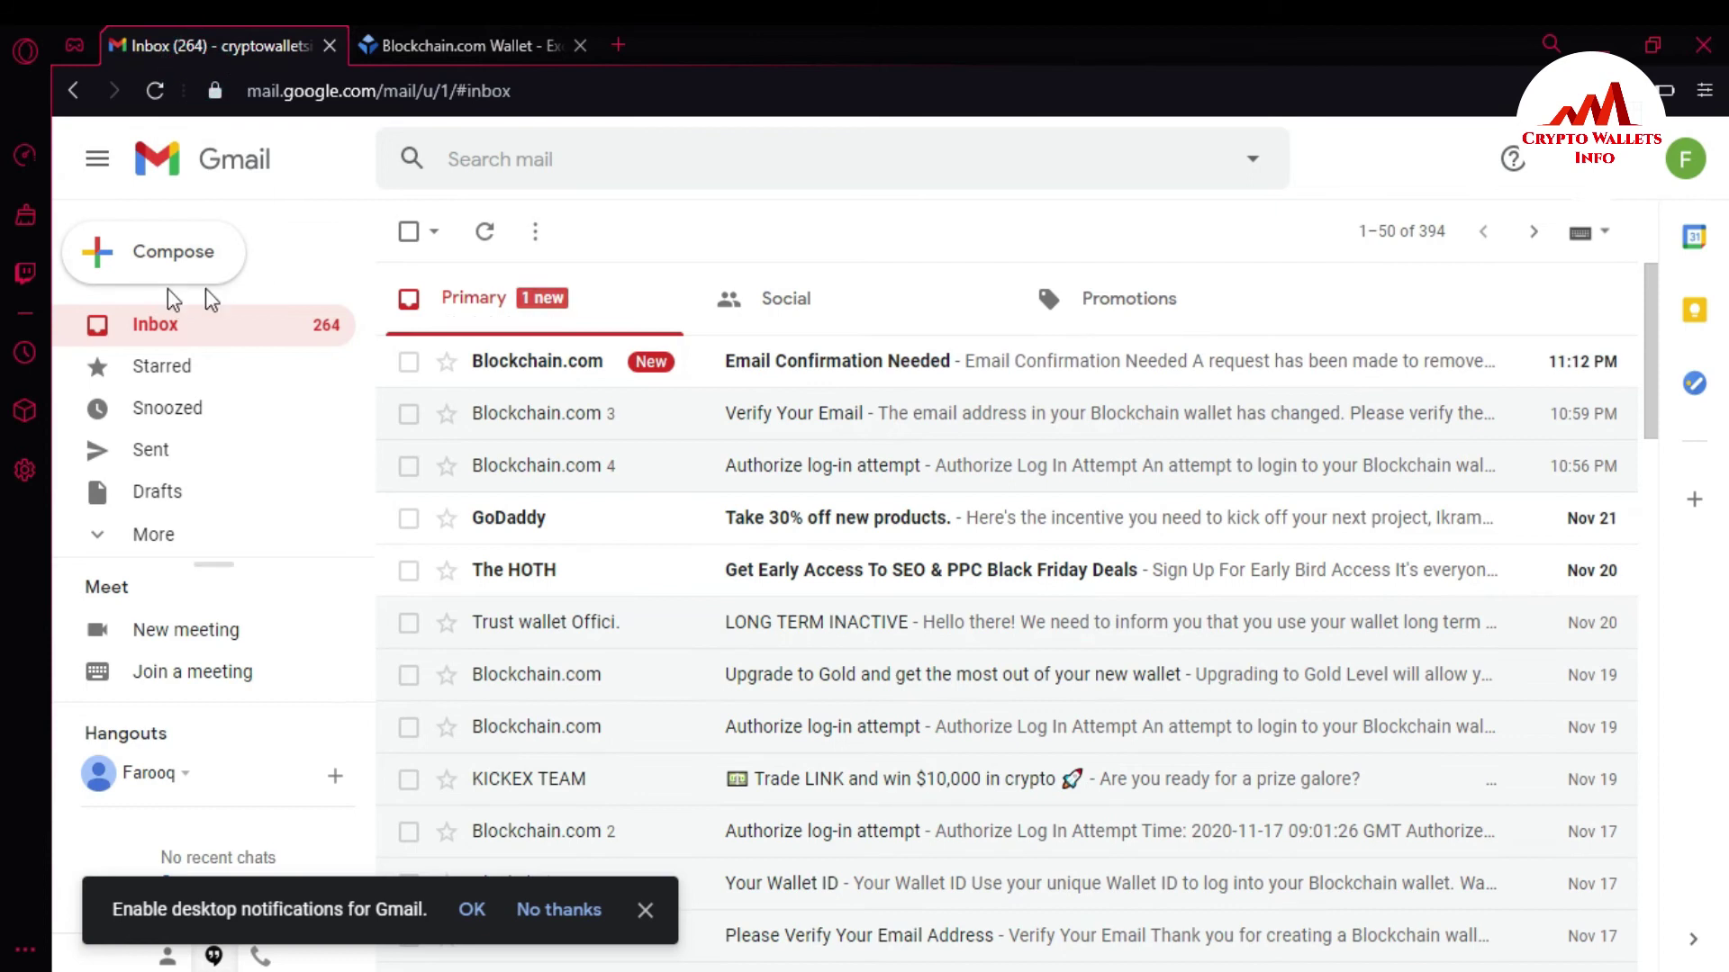
Open the 'Email Confirmation Needed' message and approve the 2FA reset request.
click(799, 365)
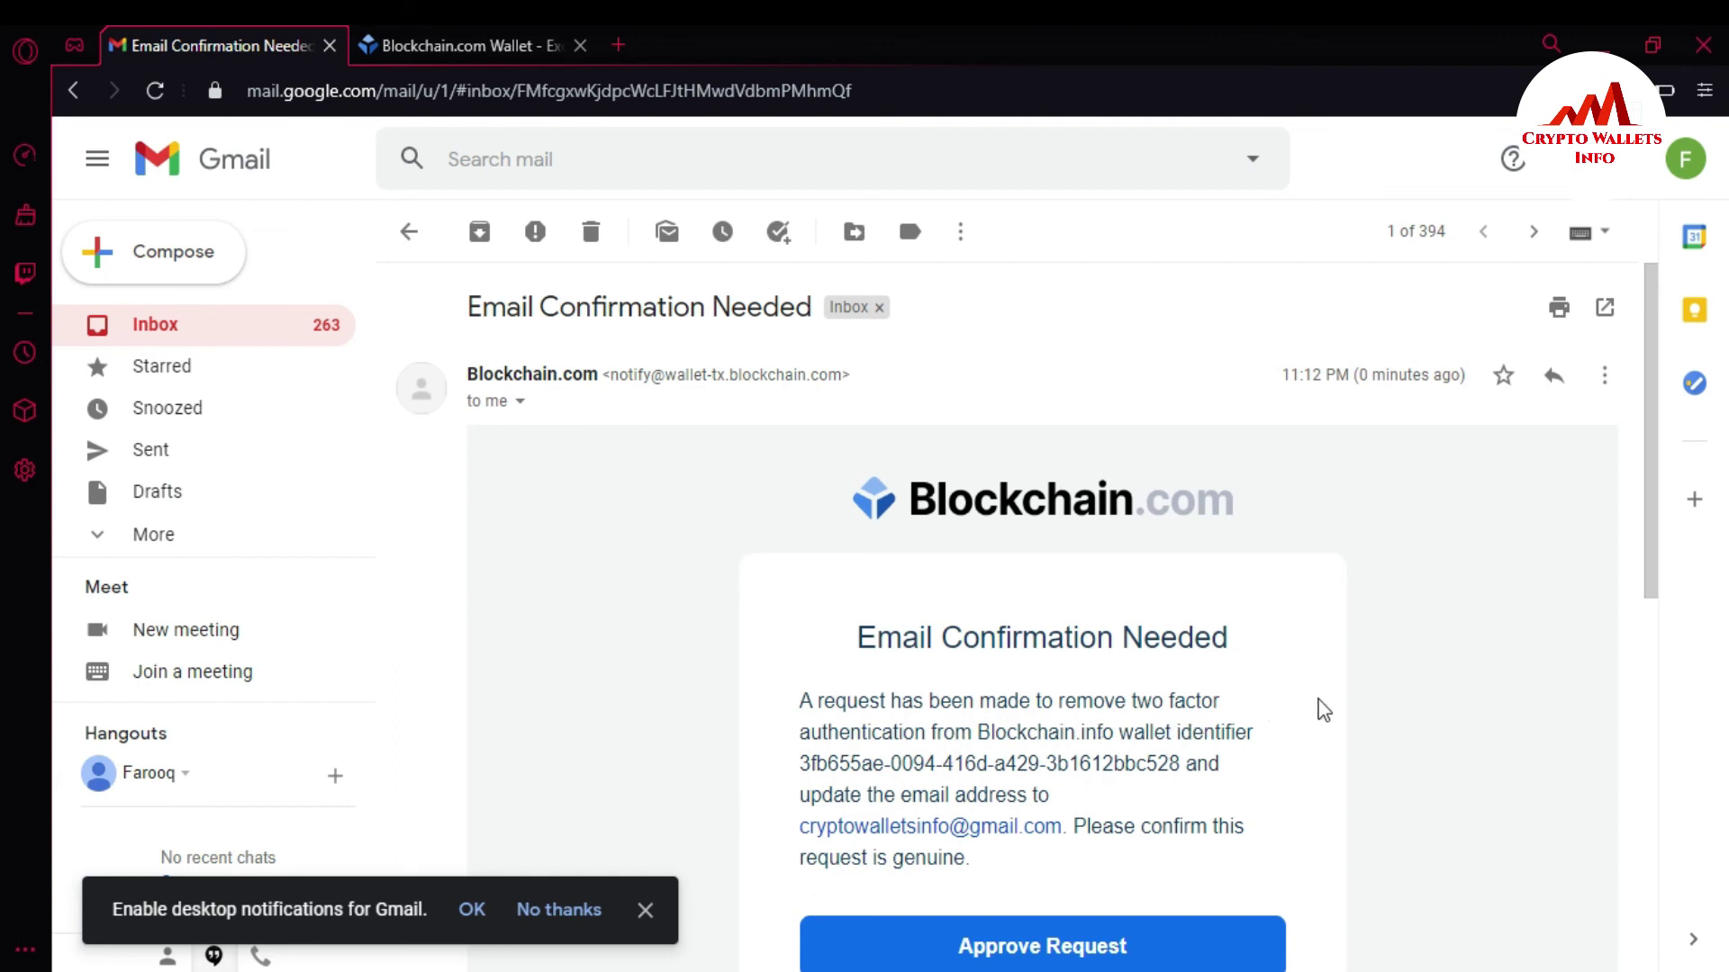
drag(1651, 468, 1657, 573)
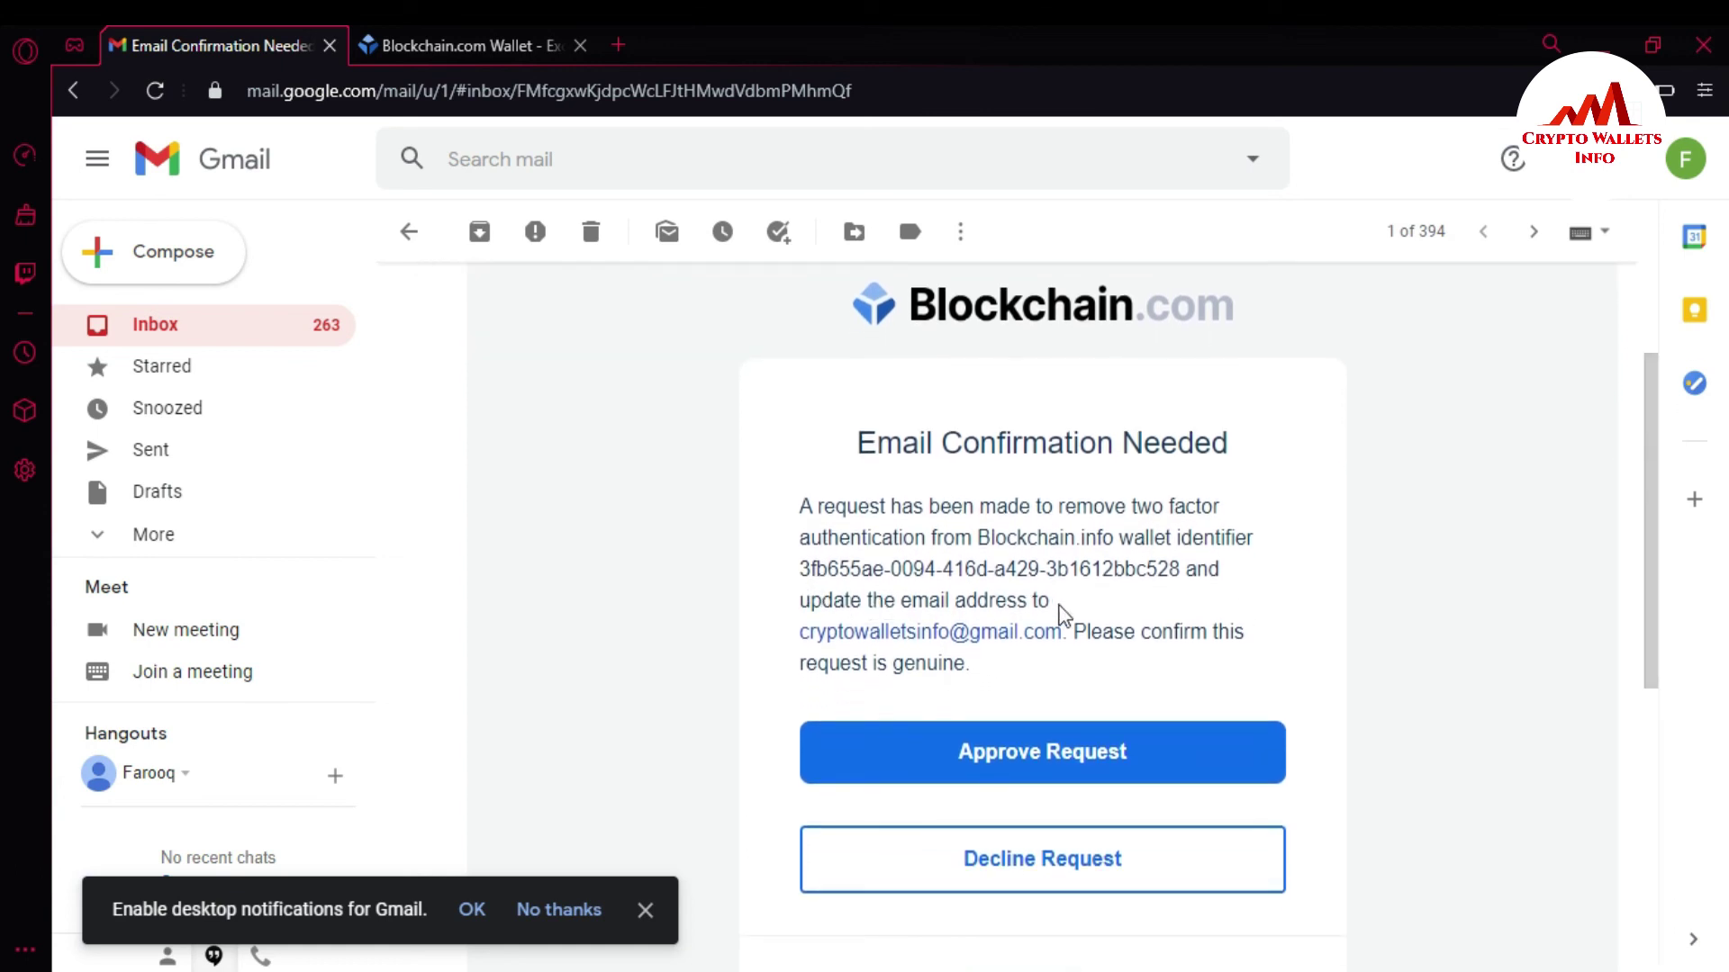
drag(800, 640, 876, 633)
click(700, 635)
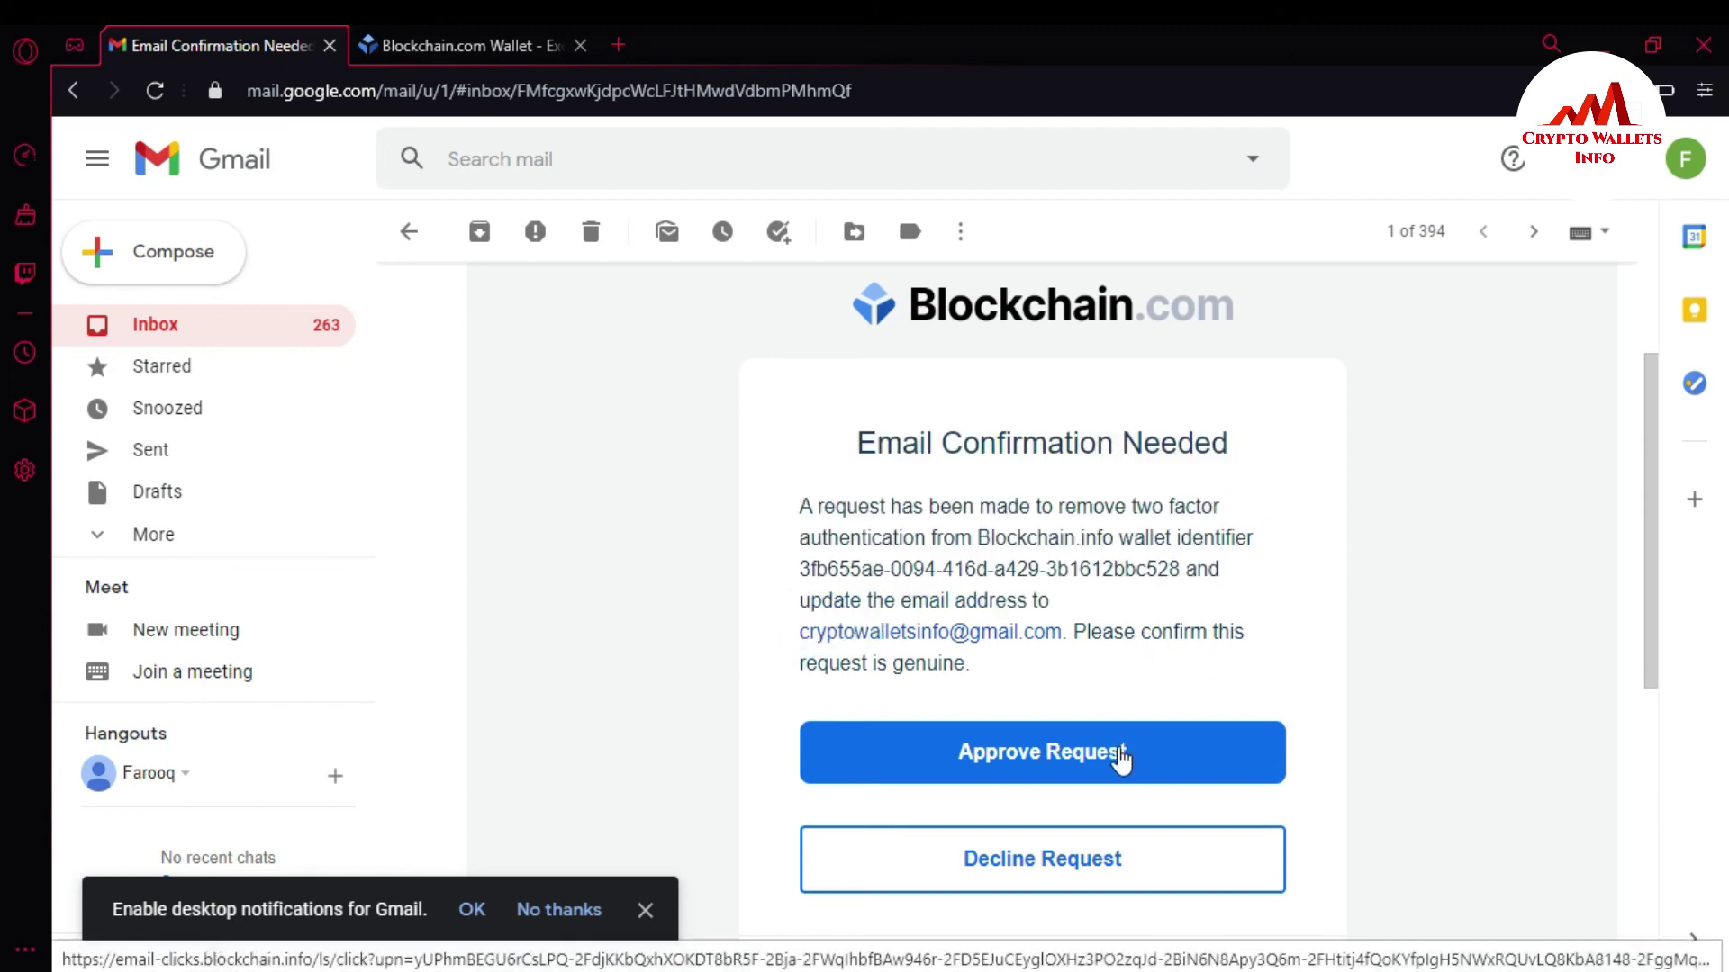
click(1065, 750)
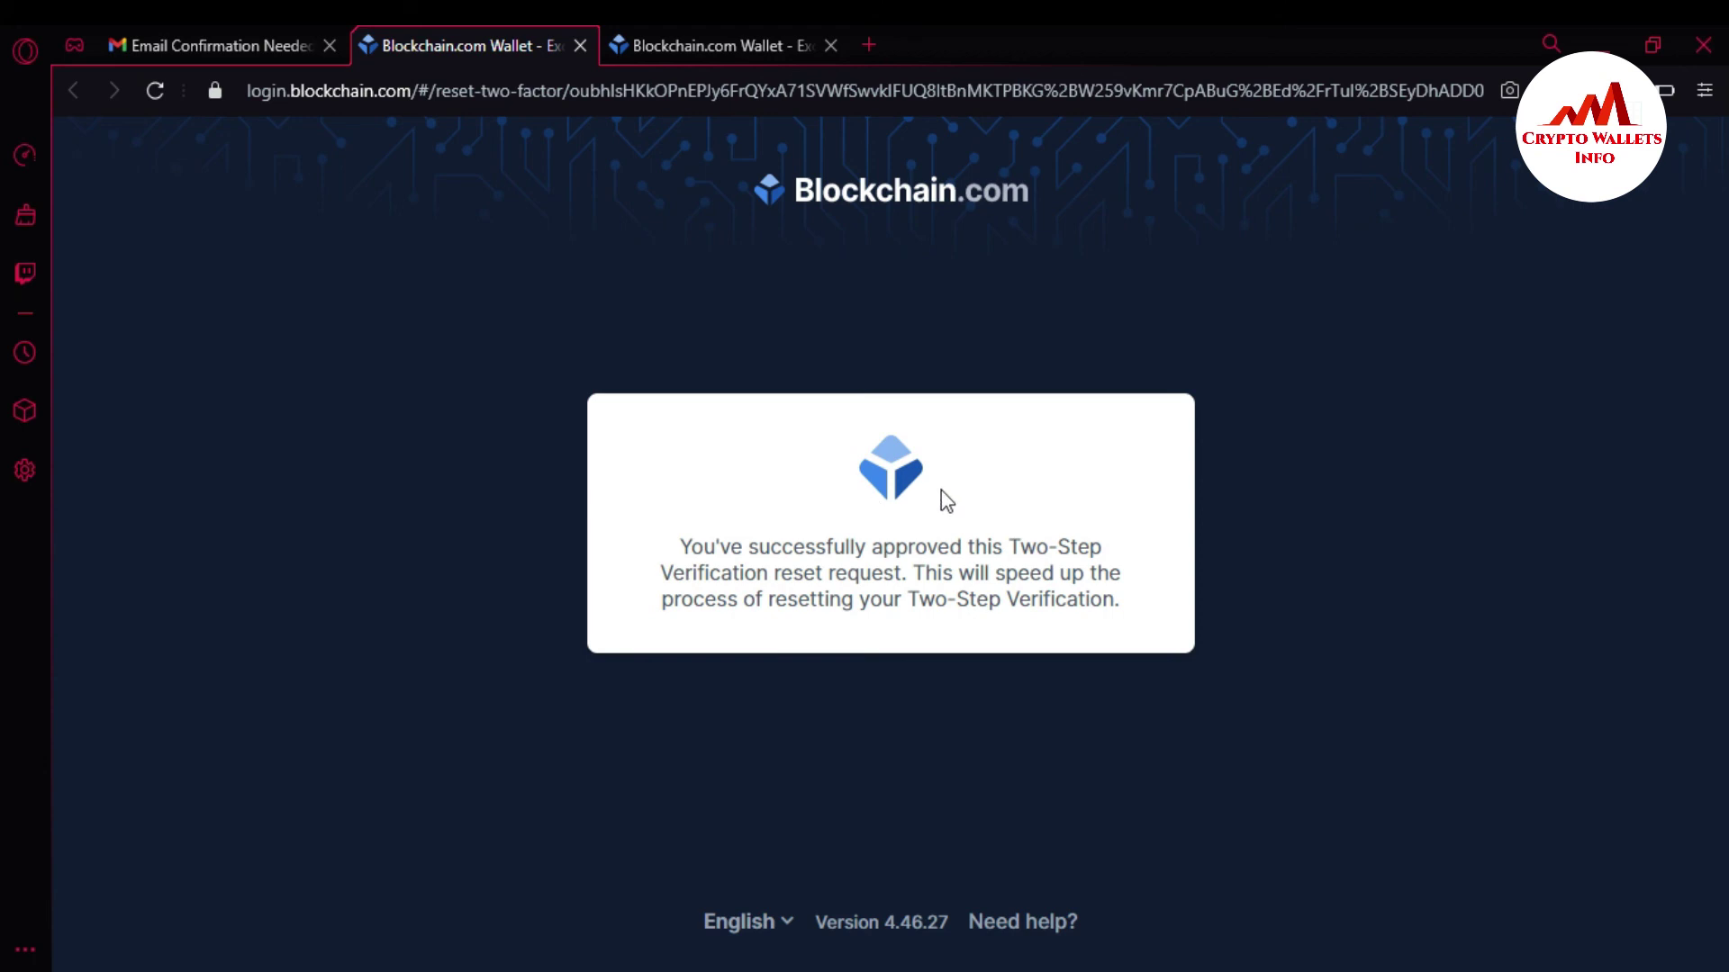
click(149, 45)
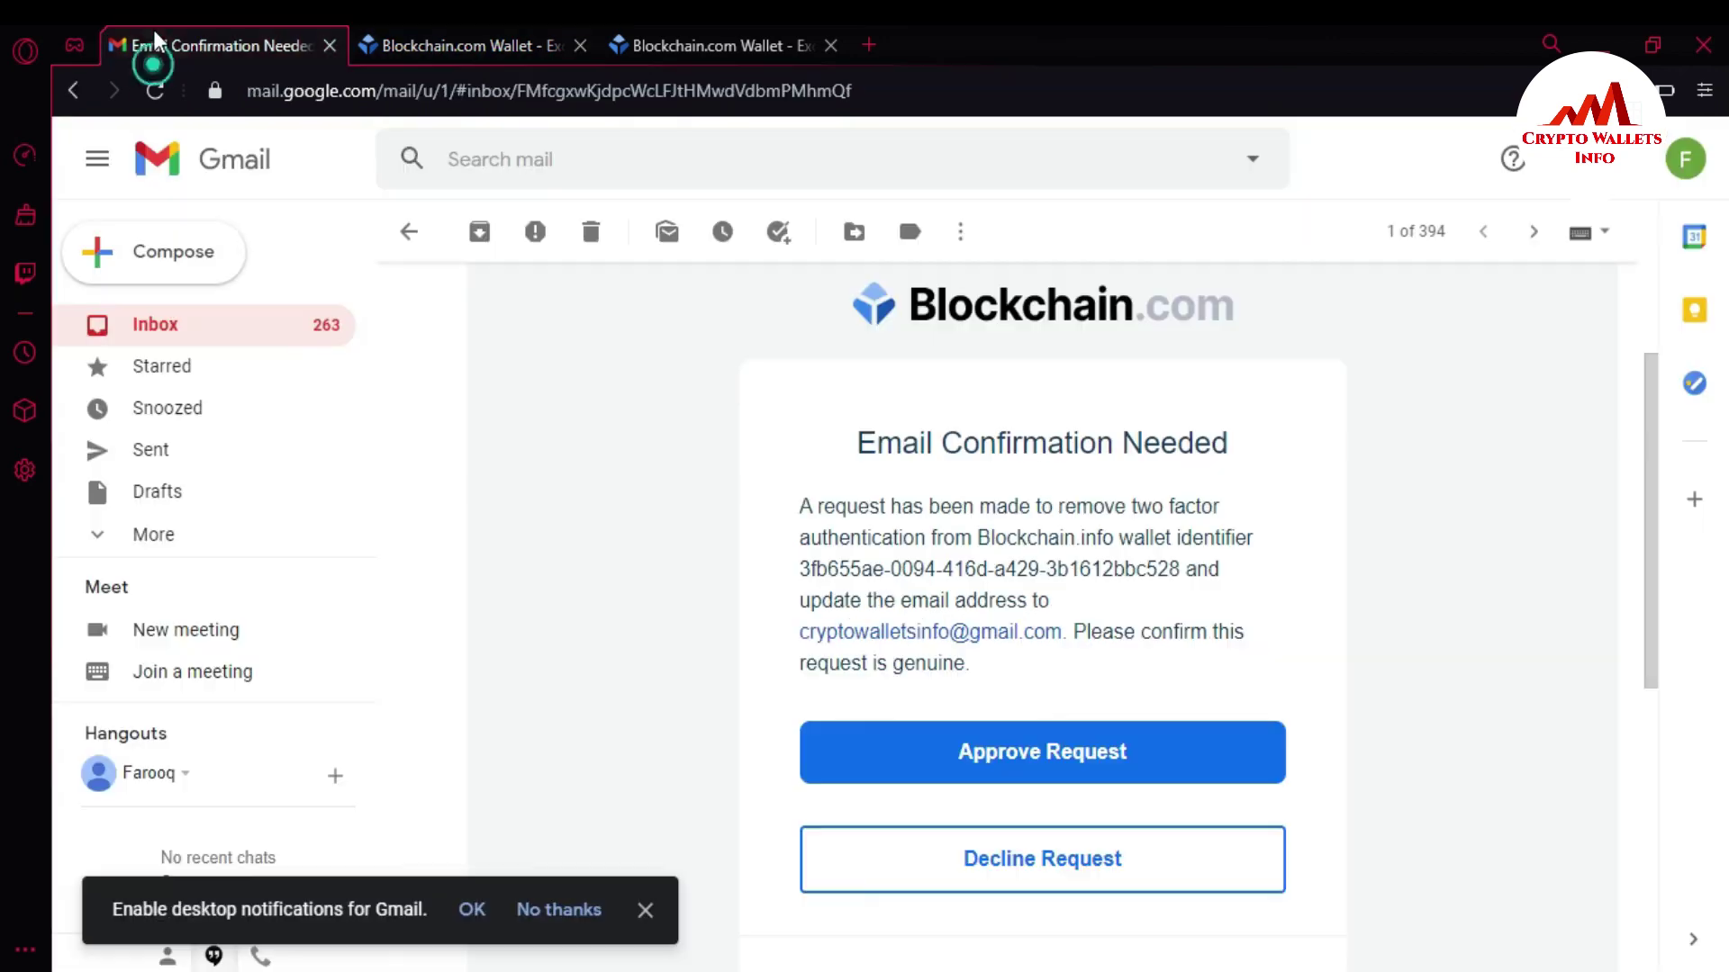
click(184, 259)
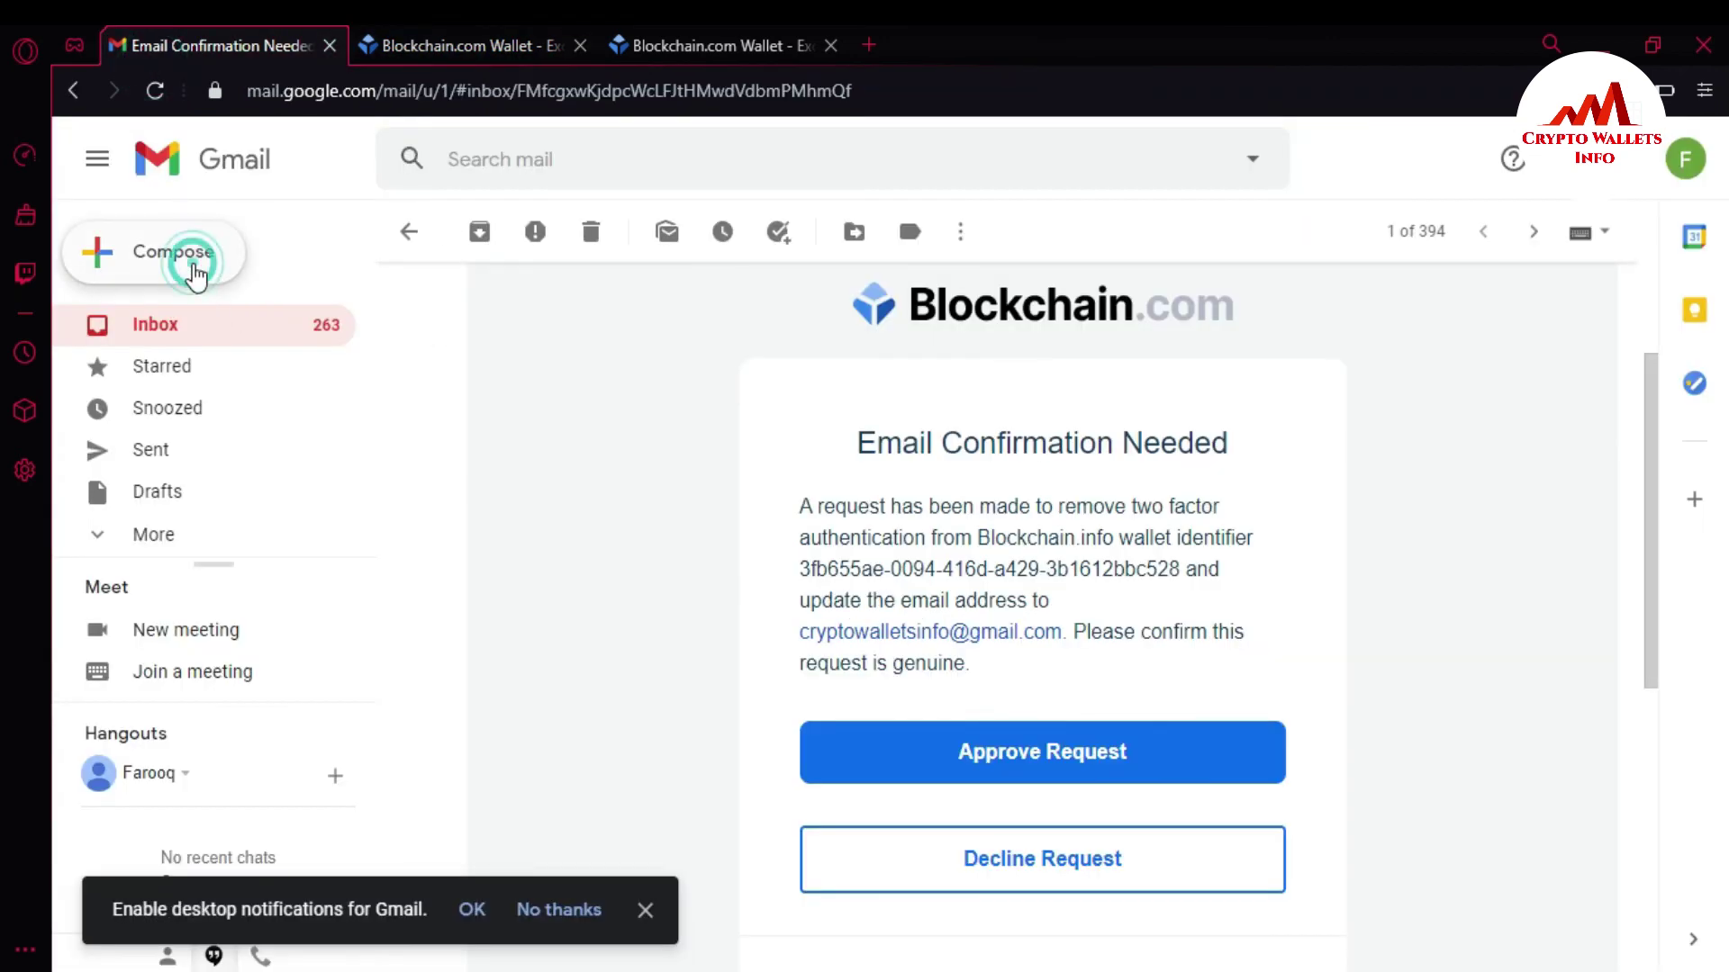
click(186, 324)
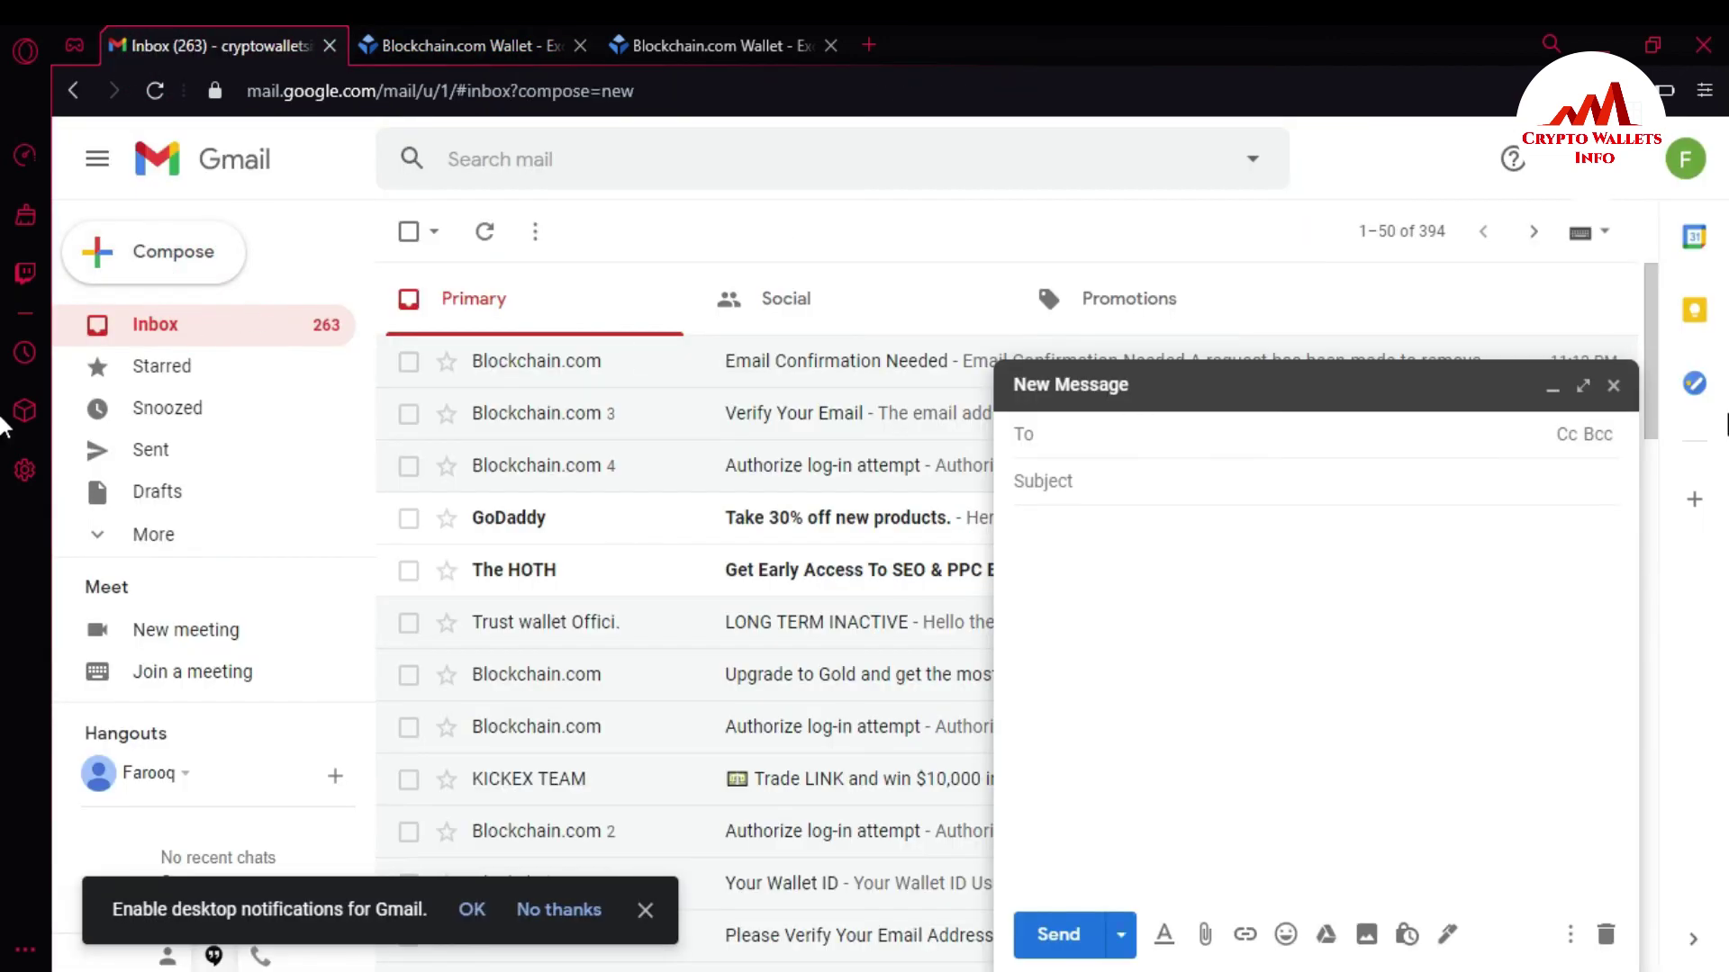
click(1612, 386)
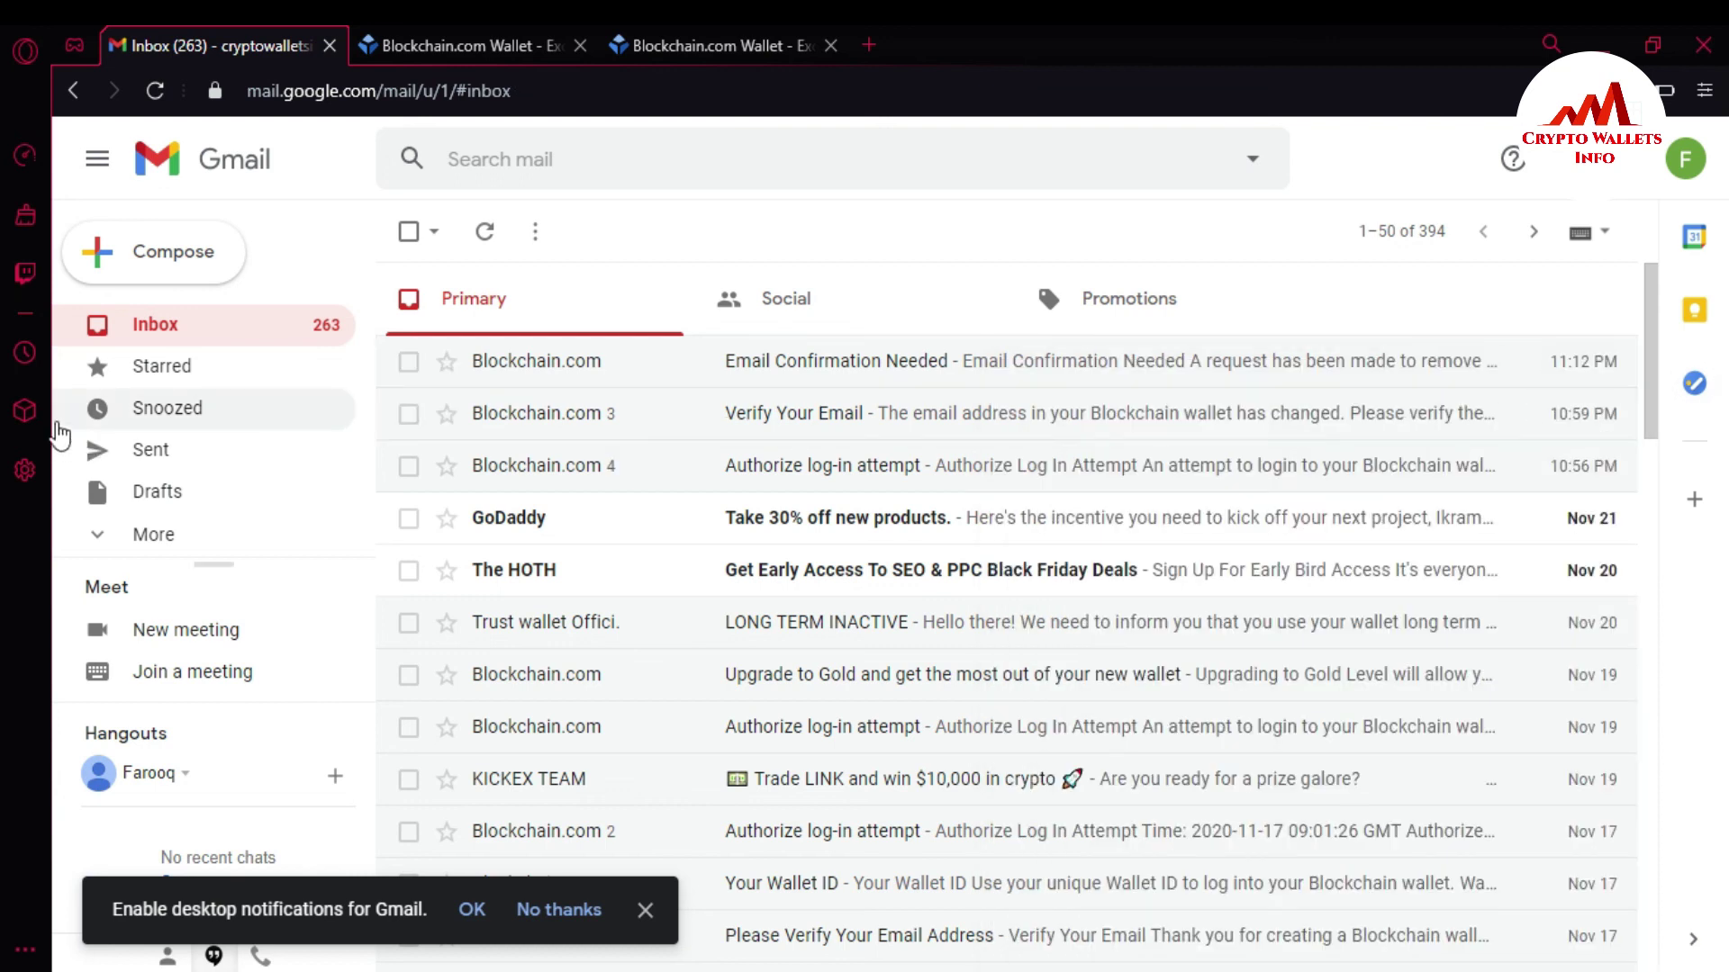
click(202, 323)
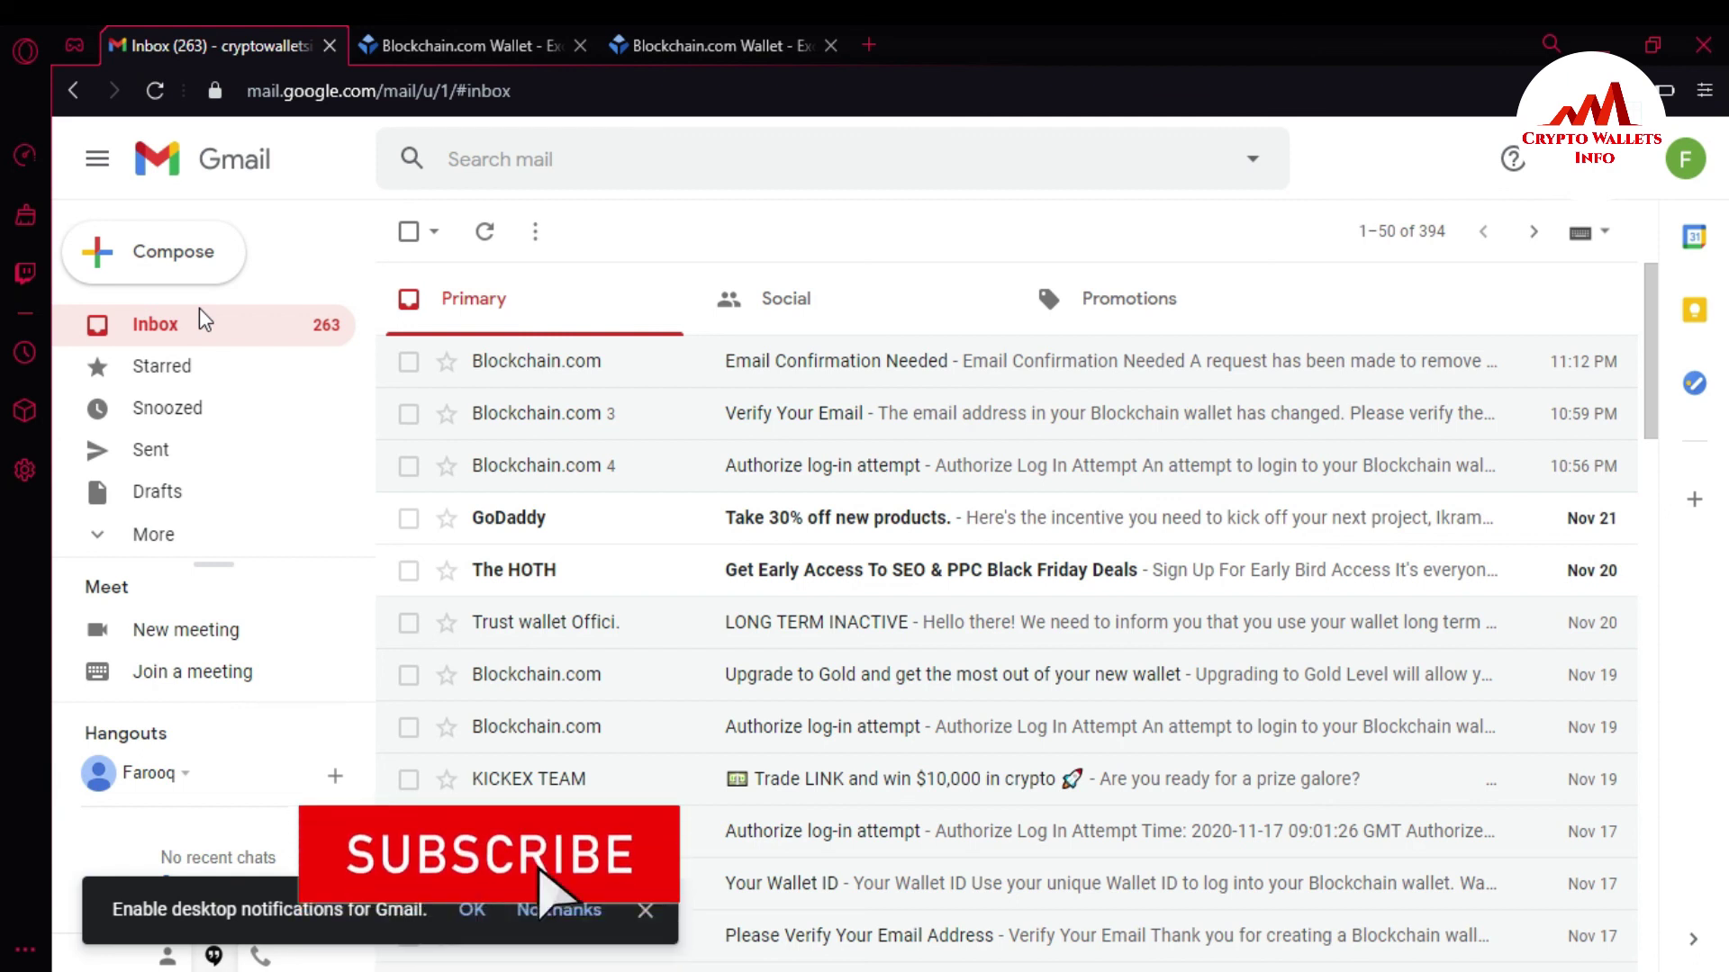
click(442, 39)
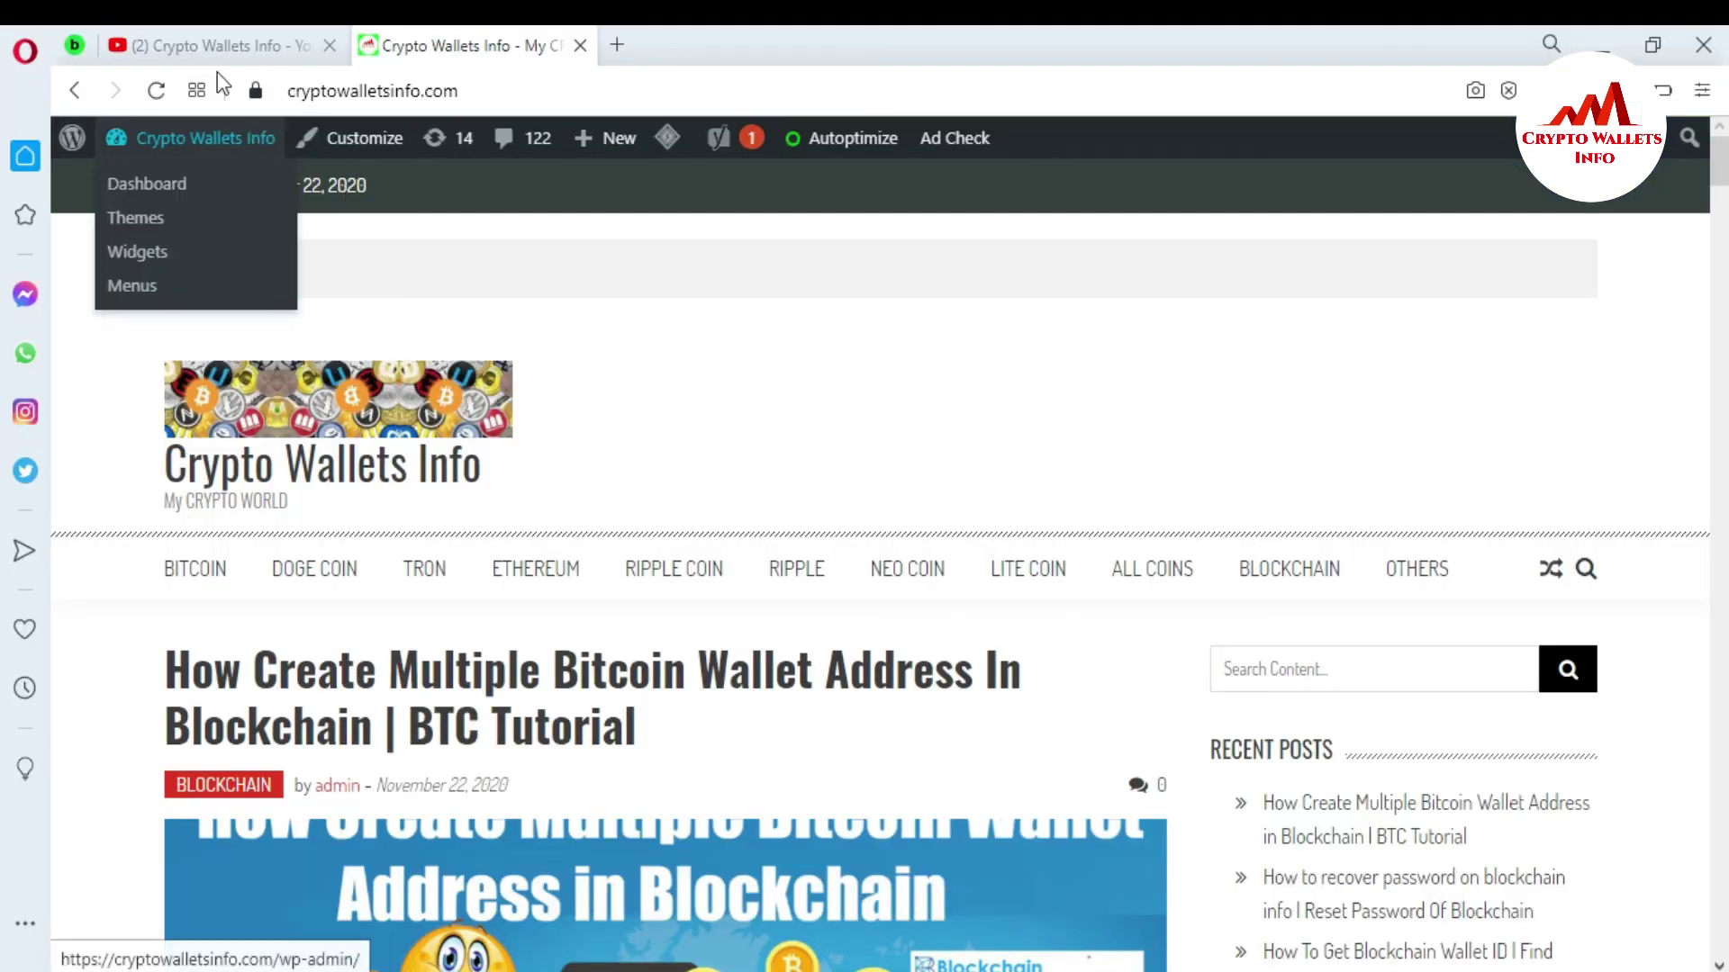
Go from the YouTube tab to the Crypto Wallets Info site and scroll to its ALL COINS menu.
click(198, 45)
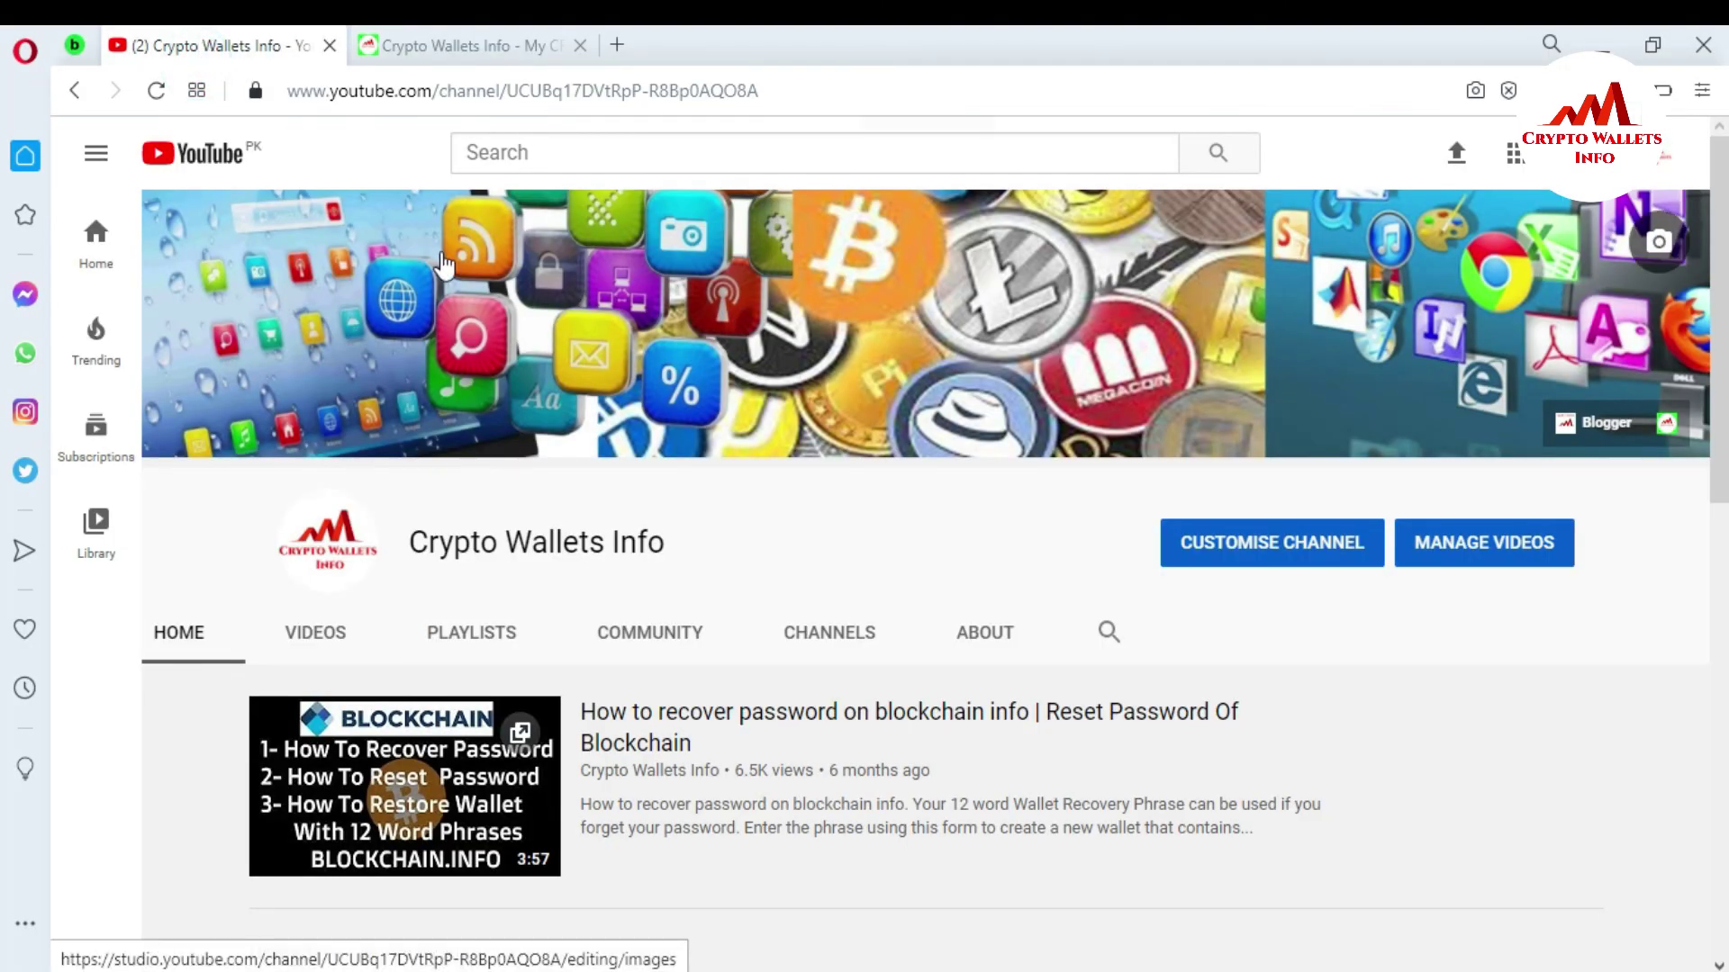
click(443, 47)
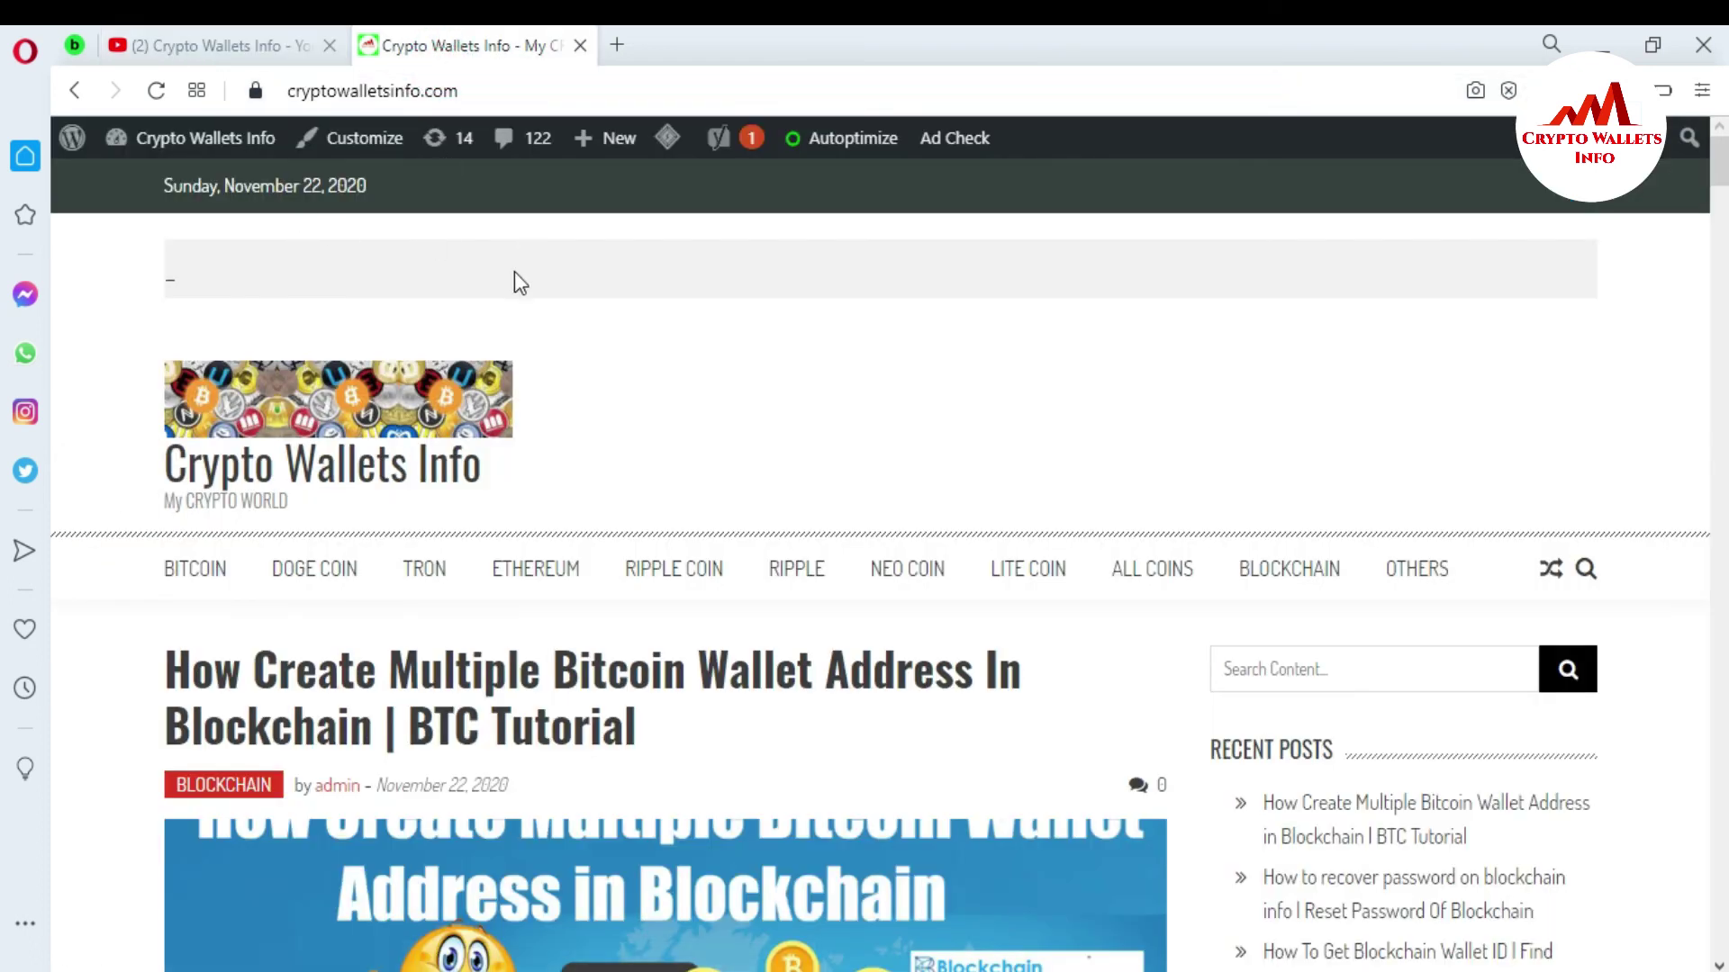
scroll(1691, 180, down, 3)
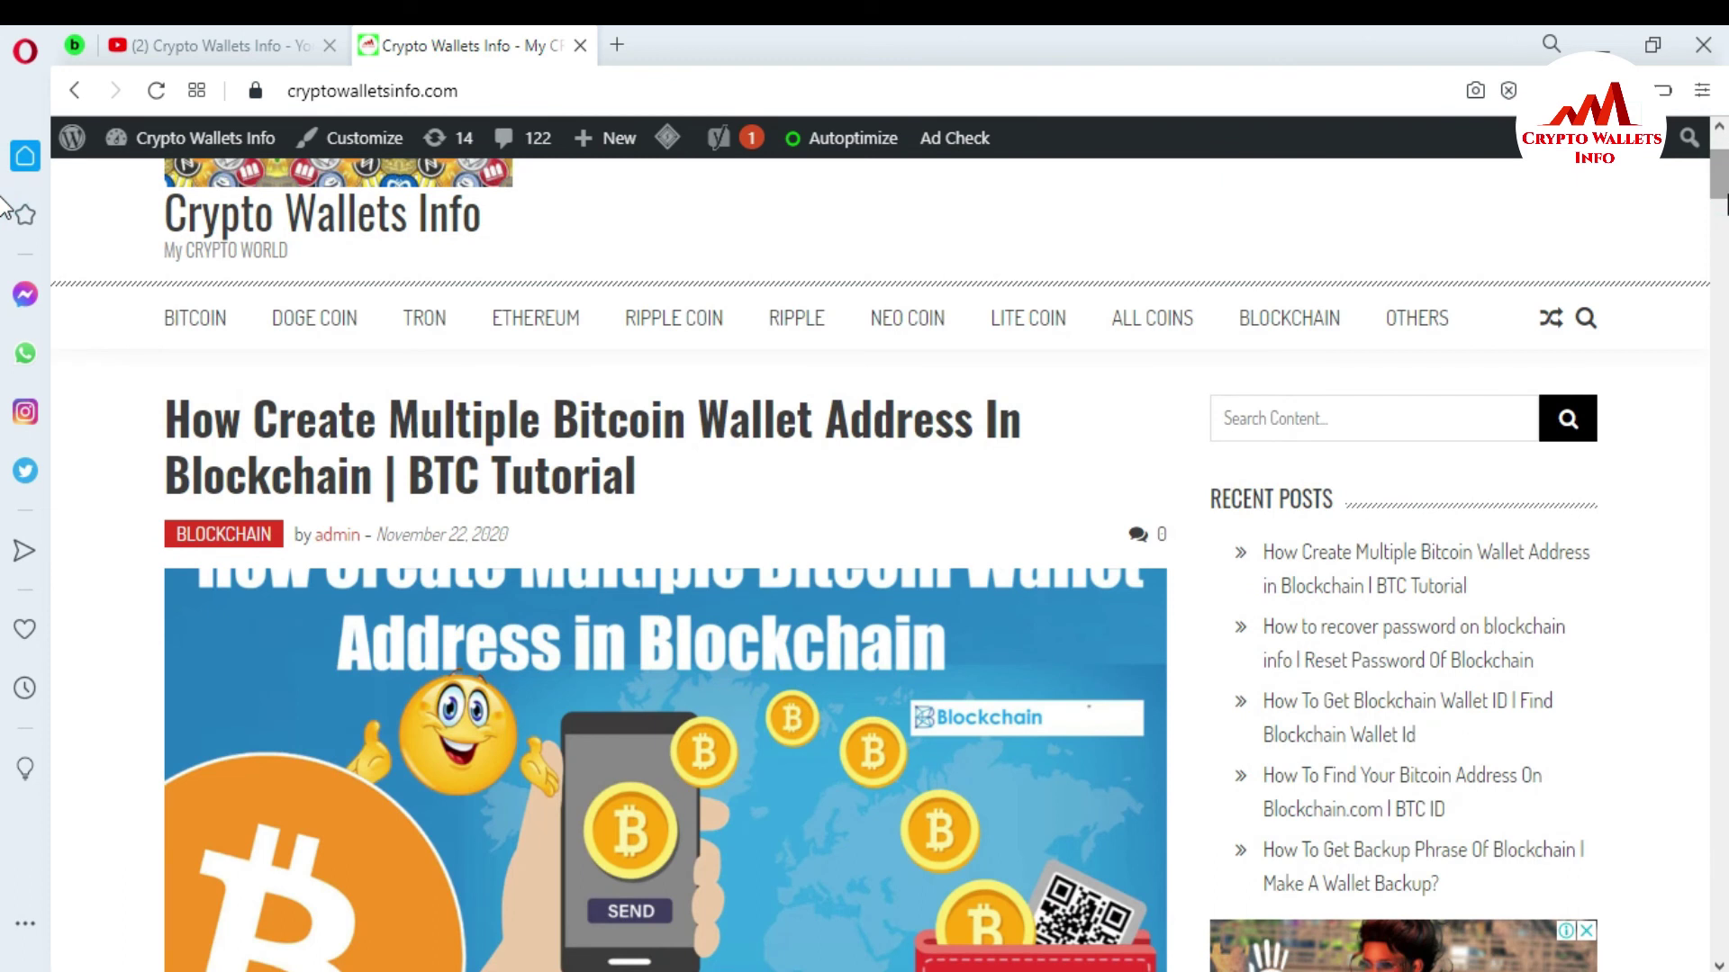
mouse_move(1125, 326)
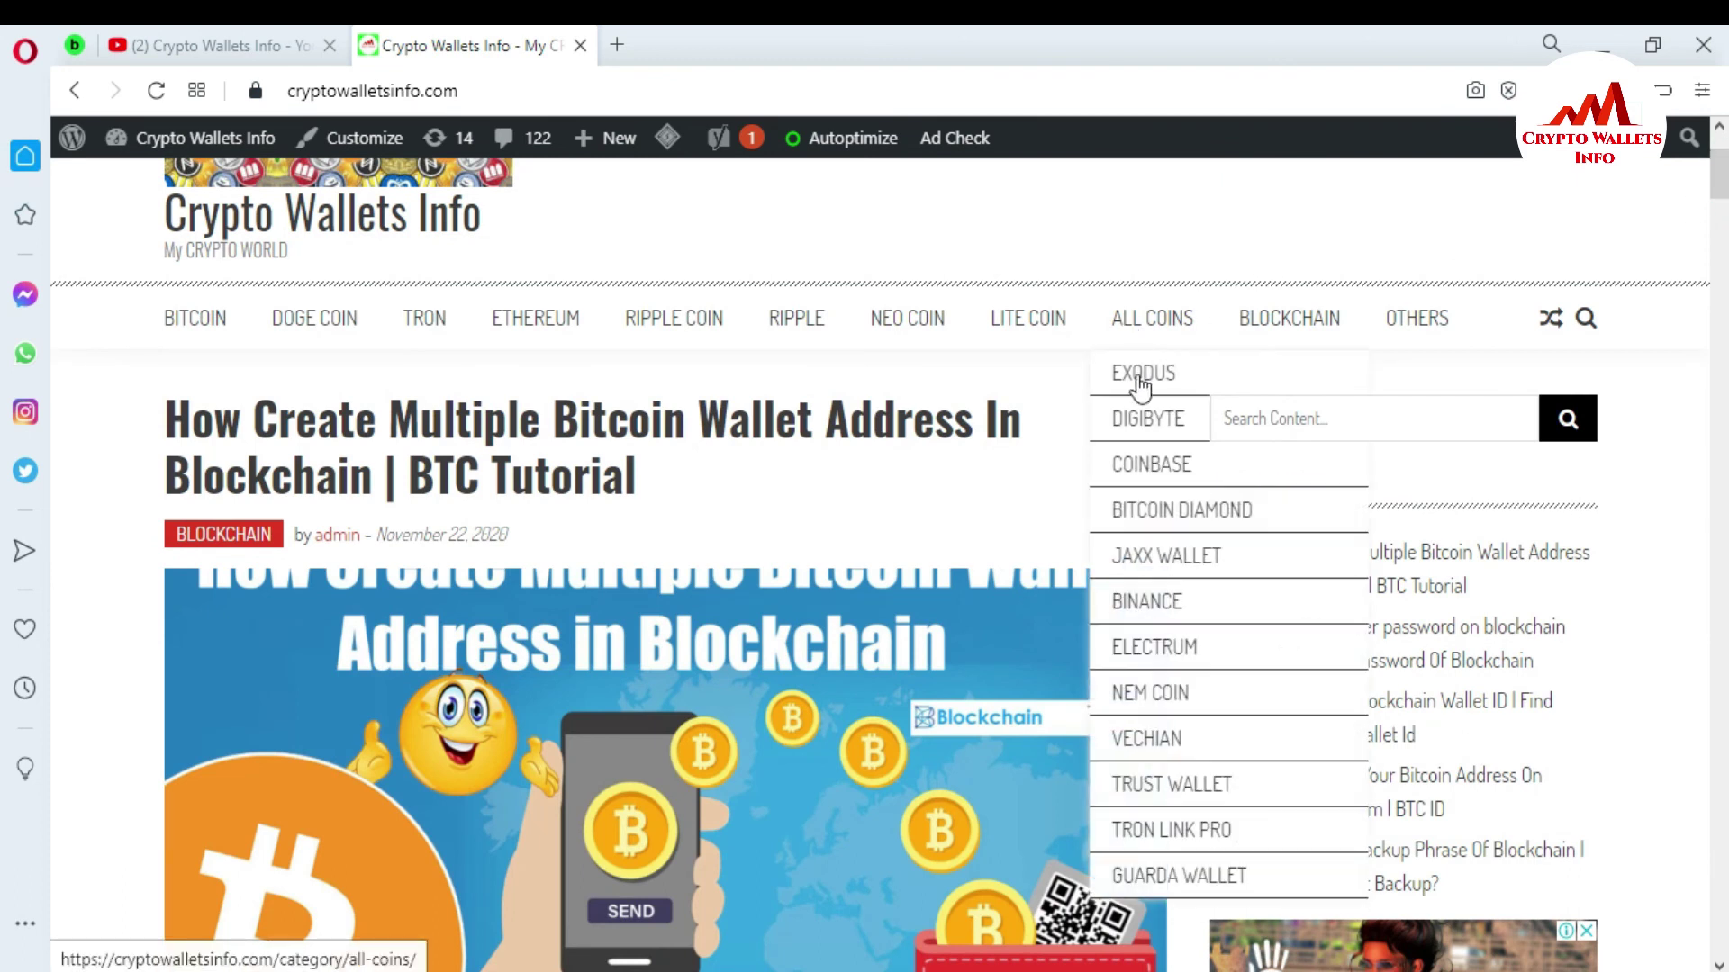